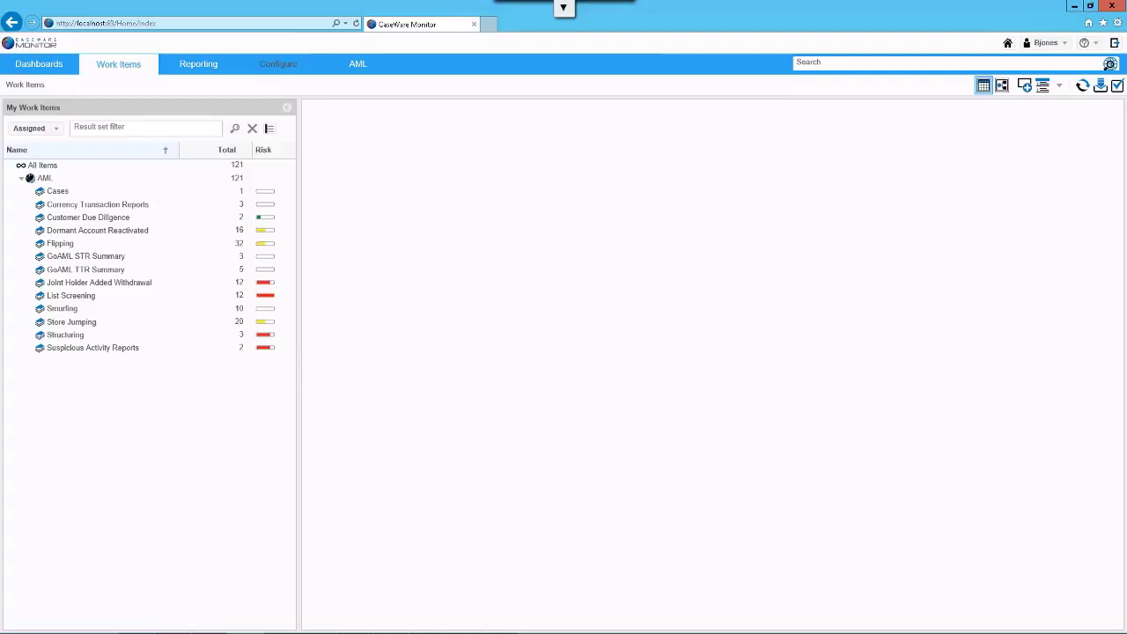
pyautogui.click(280, 69)
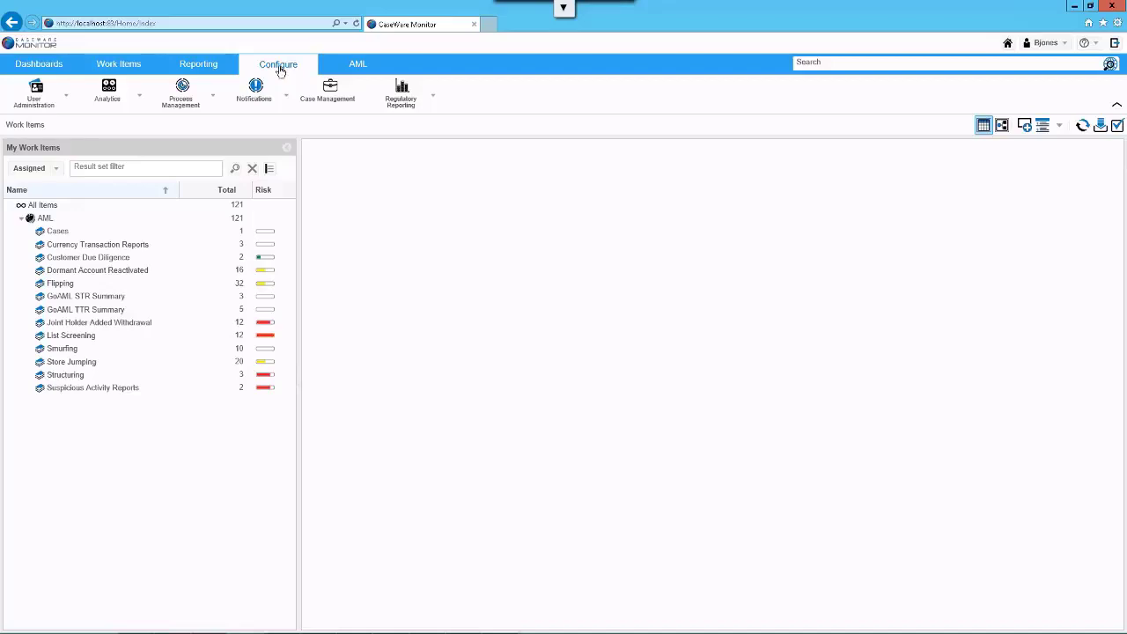
pyautogui.click(67, 102)
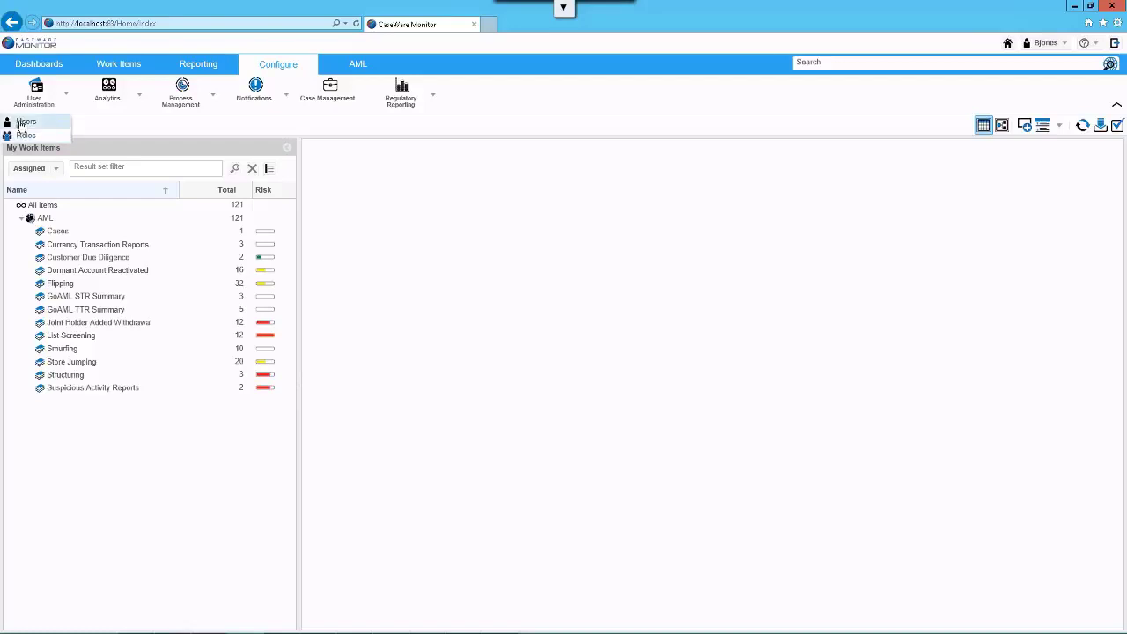
pyautogui.click(24, 122)
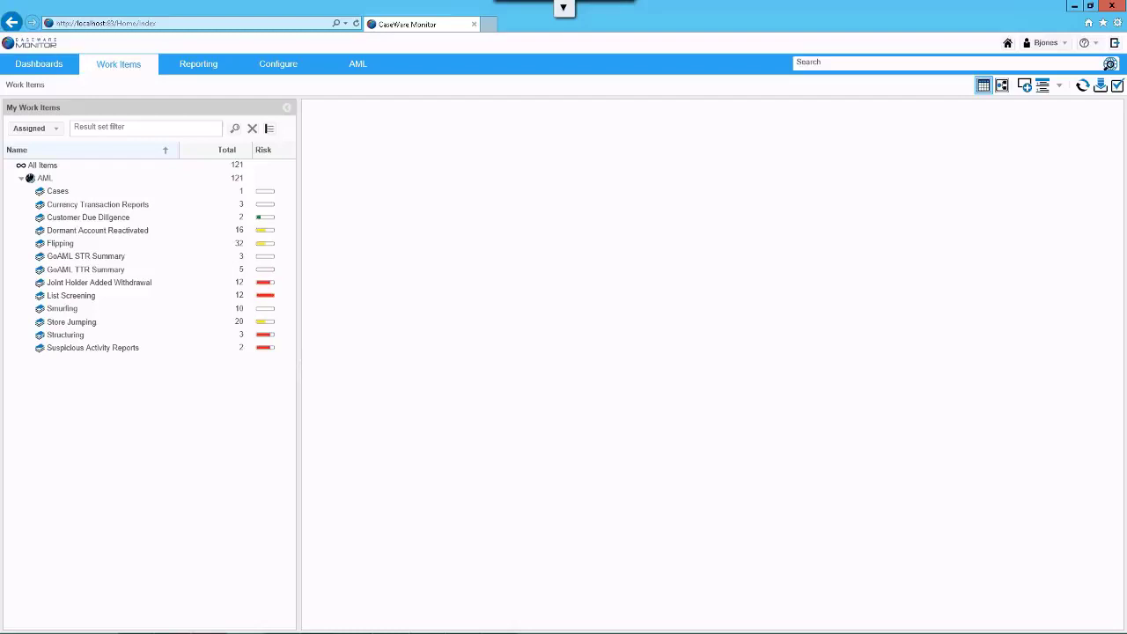
# - Open the Currency Transaction Reports work items, view their workflow diagram, and return to the table view
pyautogui.click(121, 208)
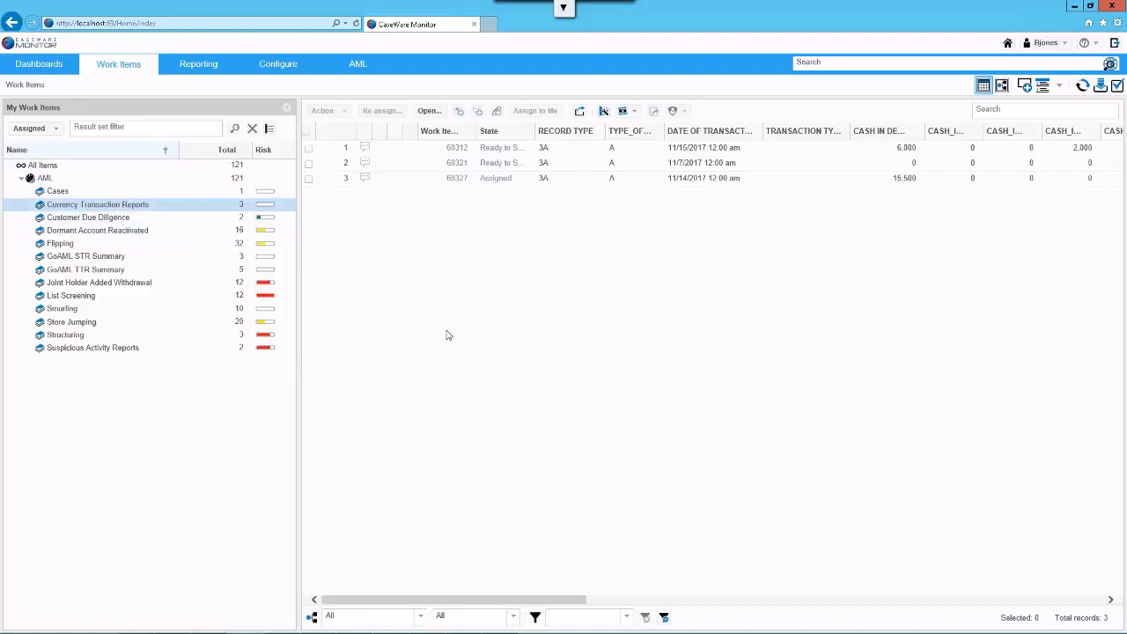
pyautogui.click(1004, 88)
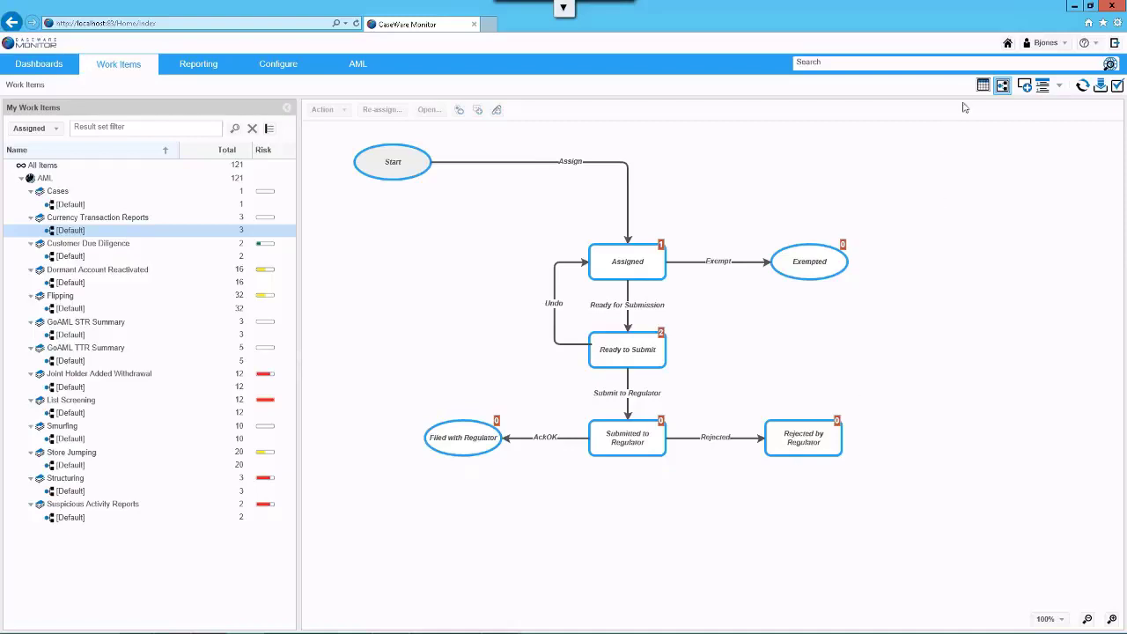
pyautogui.click(984, 86)
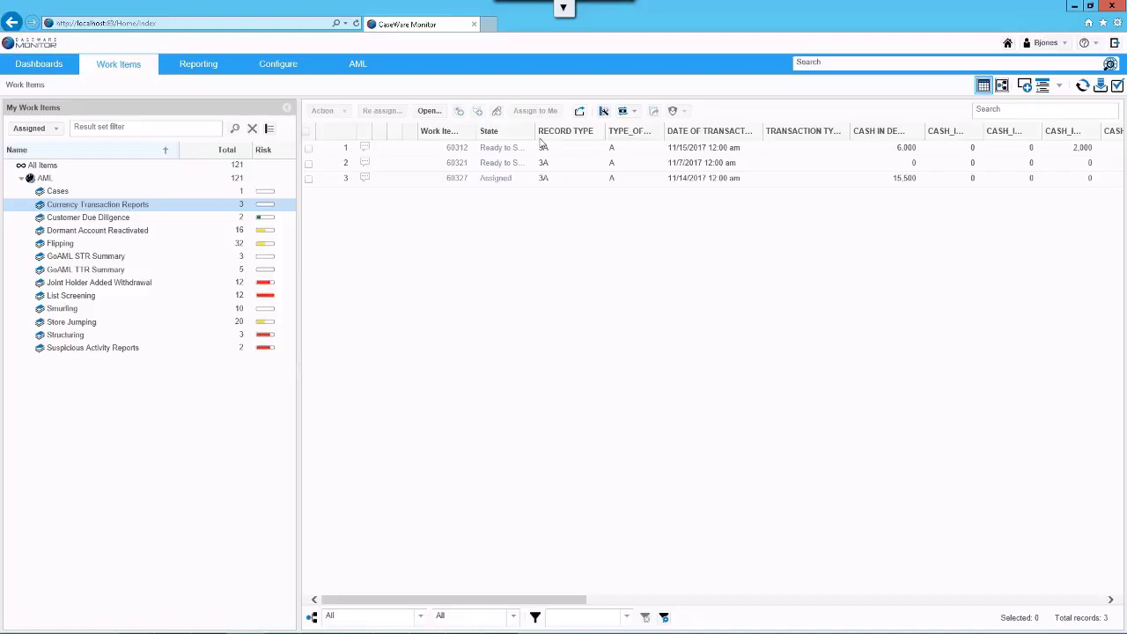
# - Widen the State column and select only the third work item, dated 11/14/2017
pyautogui.moveTo(535, 132); pyautogui.dragTo(565, 141)
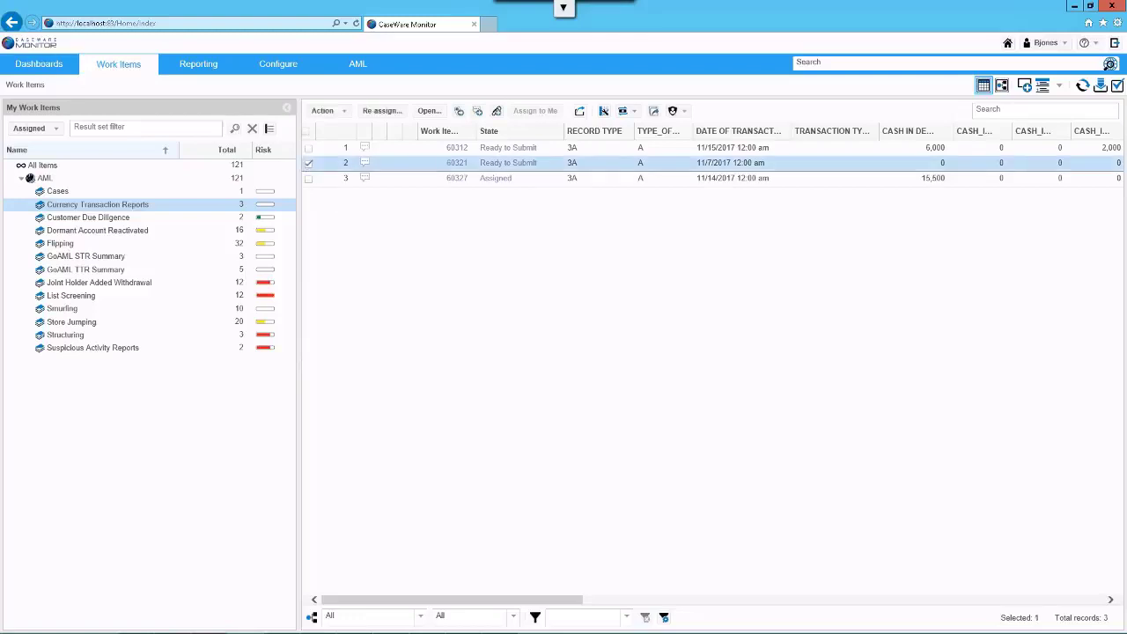
pyautogui.click(309, 164)
pyautogui.click(312, 188)
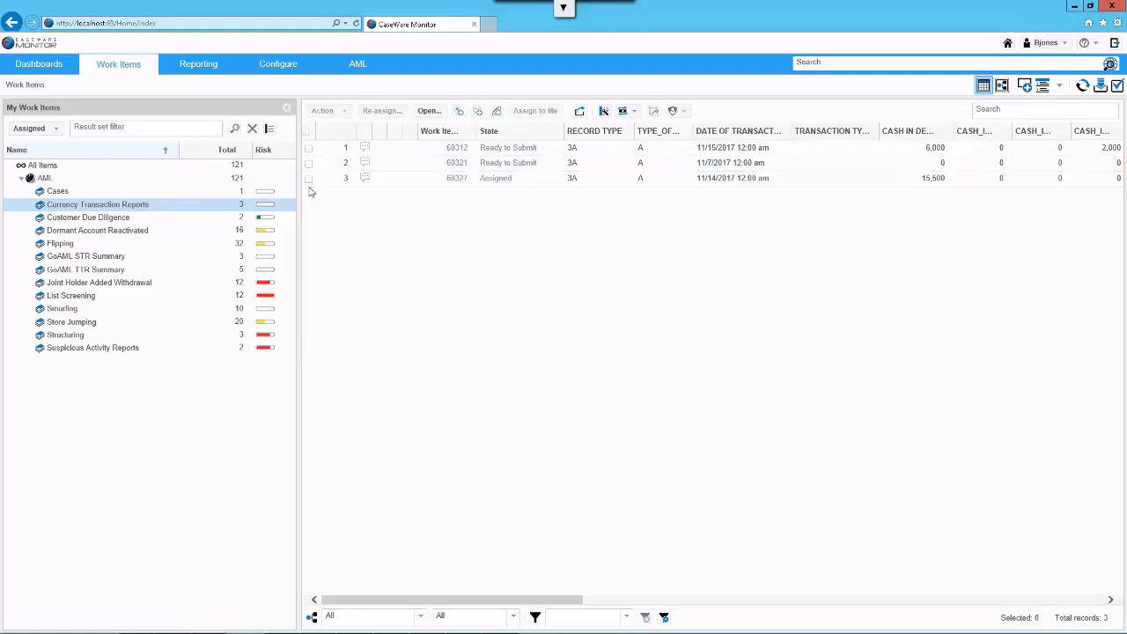
pyautogui.click(417, 184)
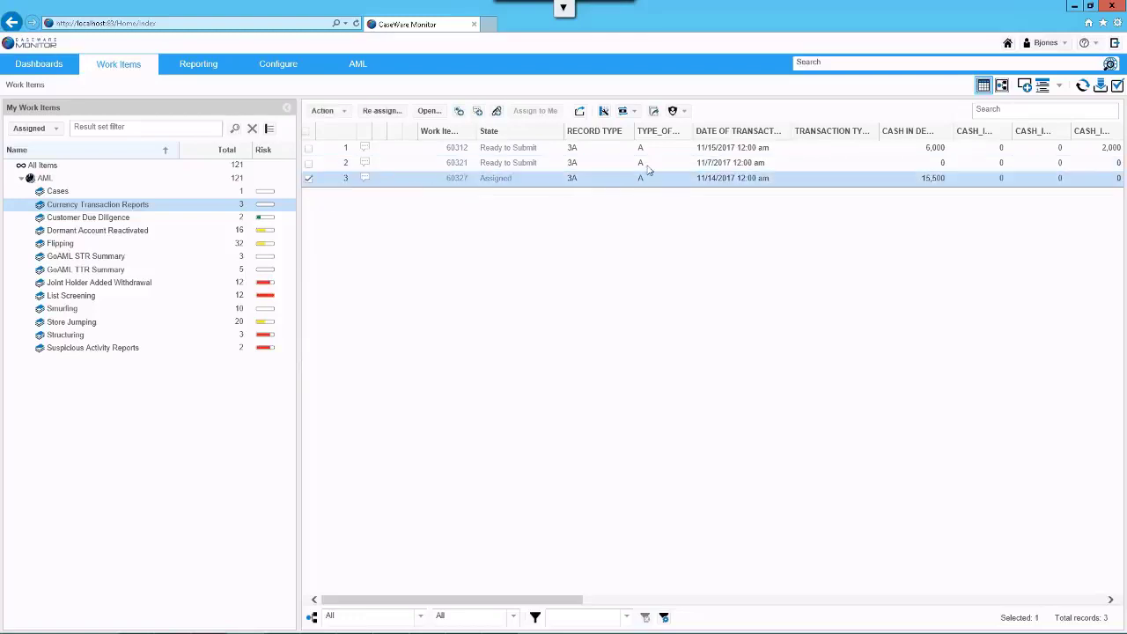
# - Open the Currency Transaction Report form for the selected work item
pyautogui.click(685, 112)
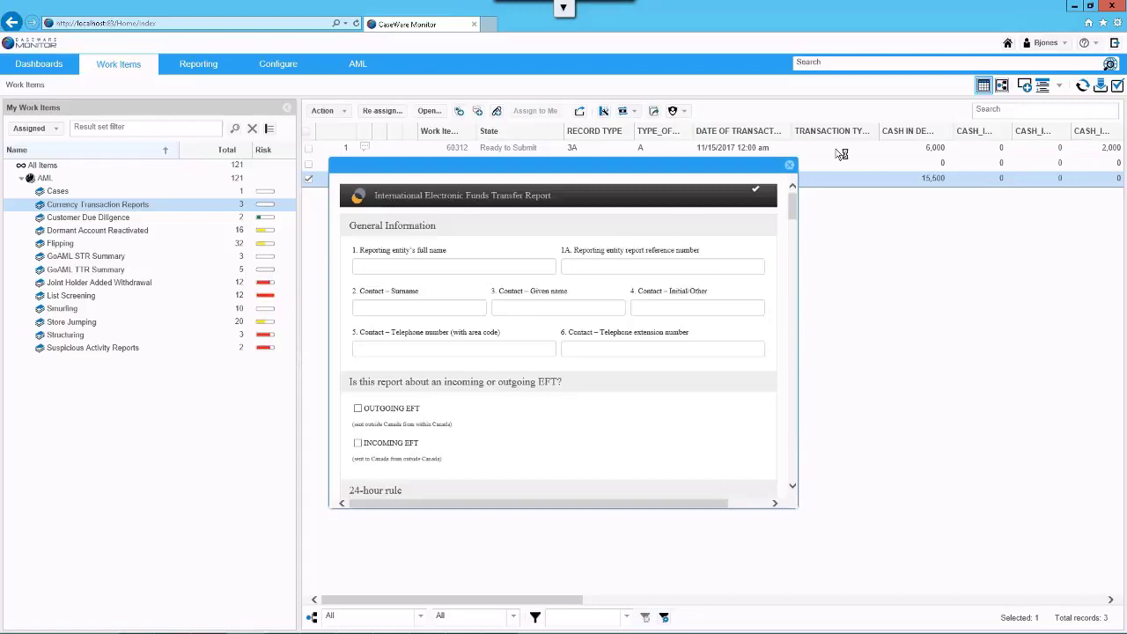
pyautogui.click(790, 167)
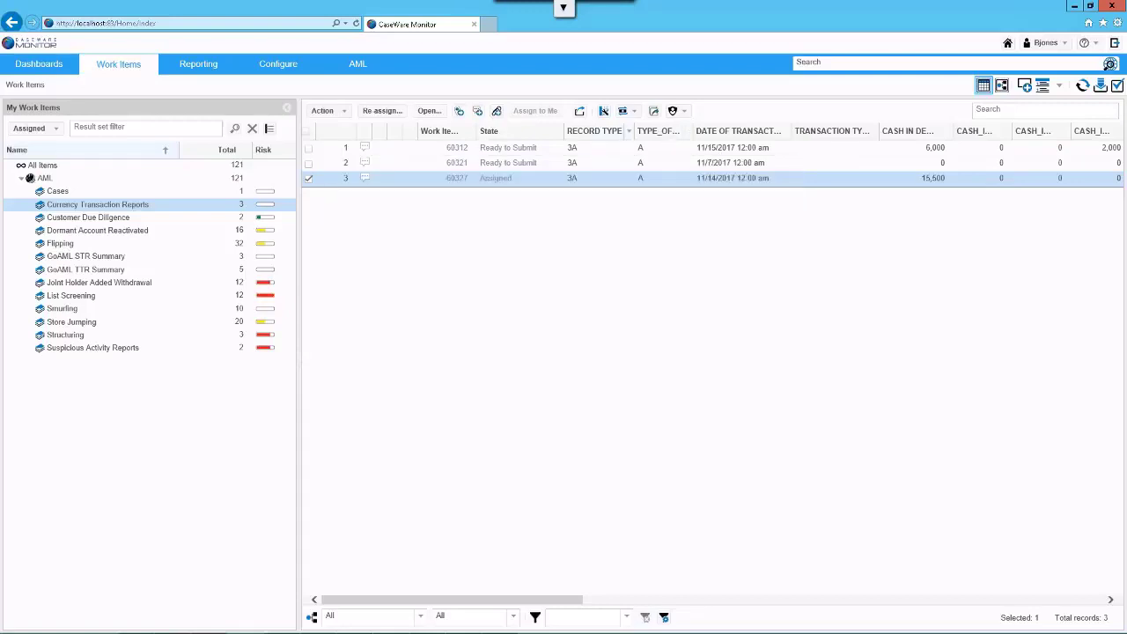
pyautogui.click(631, 112)
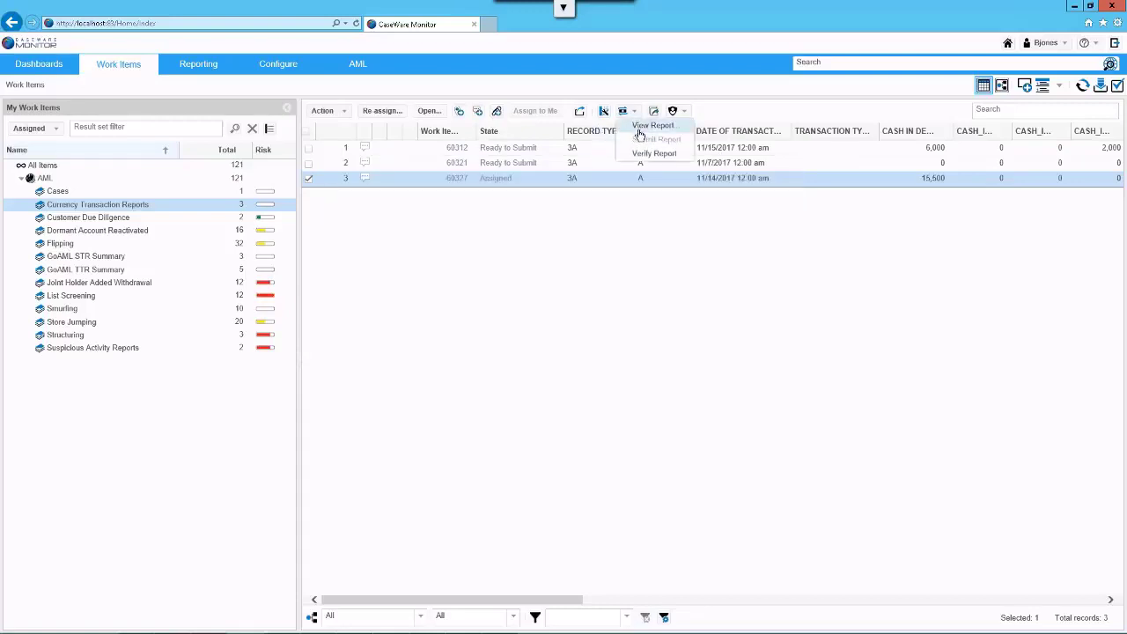
pyautogui.click(656, 126)
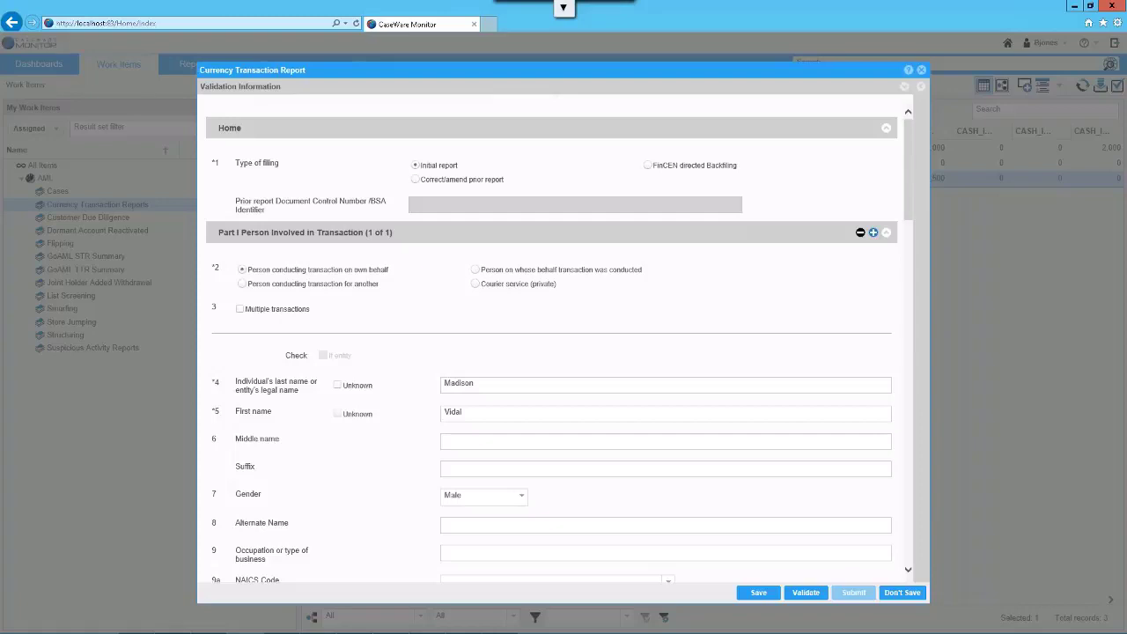
# - Review the report's person, identification, cash amounts, financial institution and contact information sections
pyautogui.scroll(-3, 564, 432)
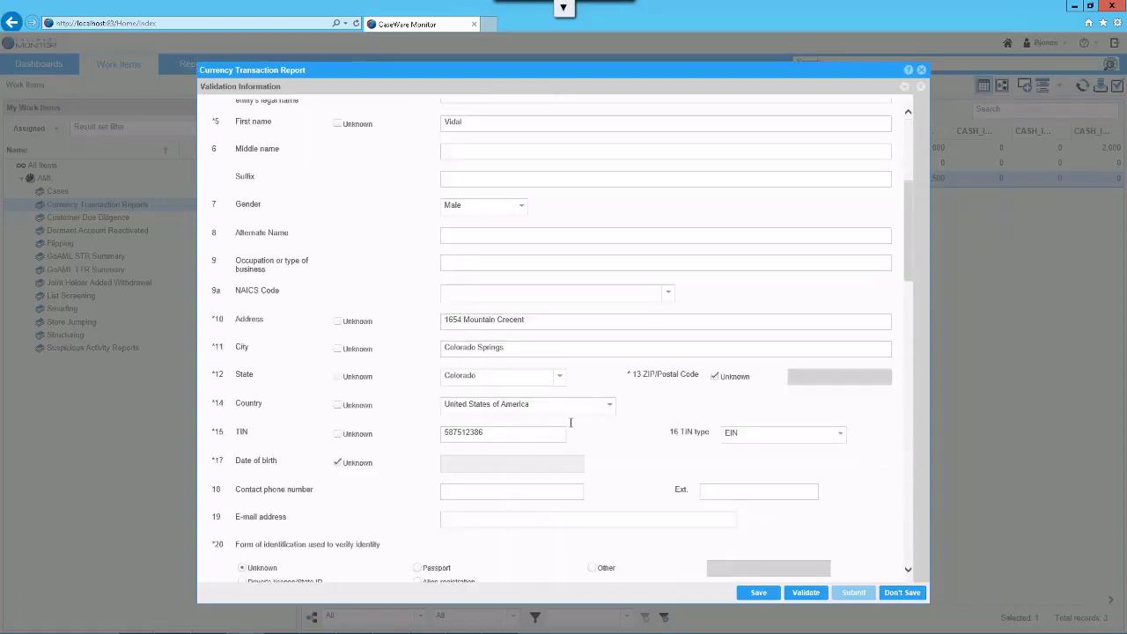
pyautogui.scroll(-3, 574, 388)
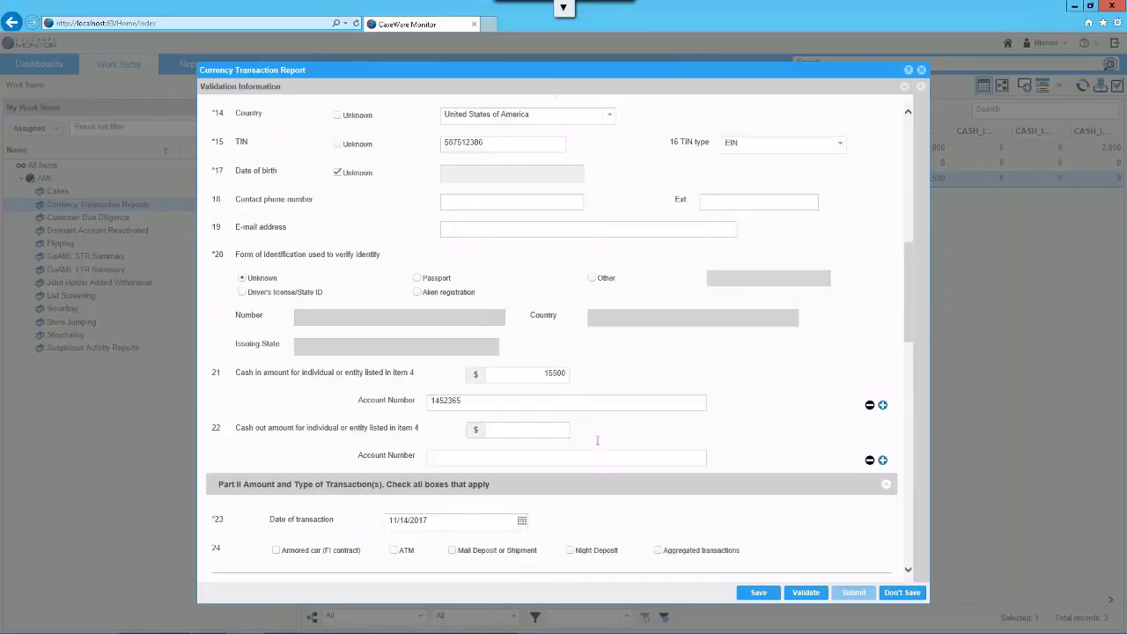
pyautogui.scroll(-5, 597, 441)
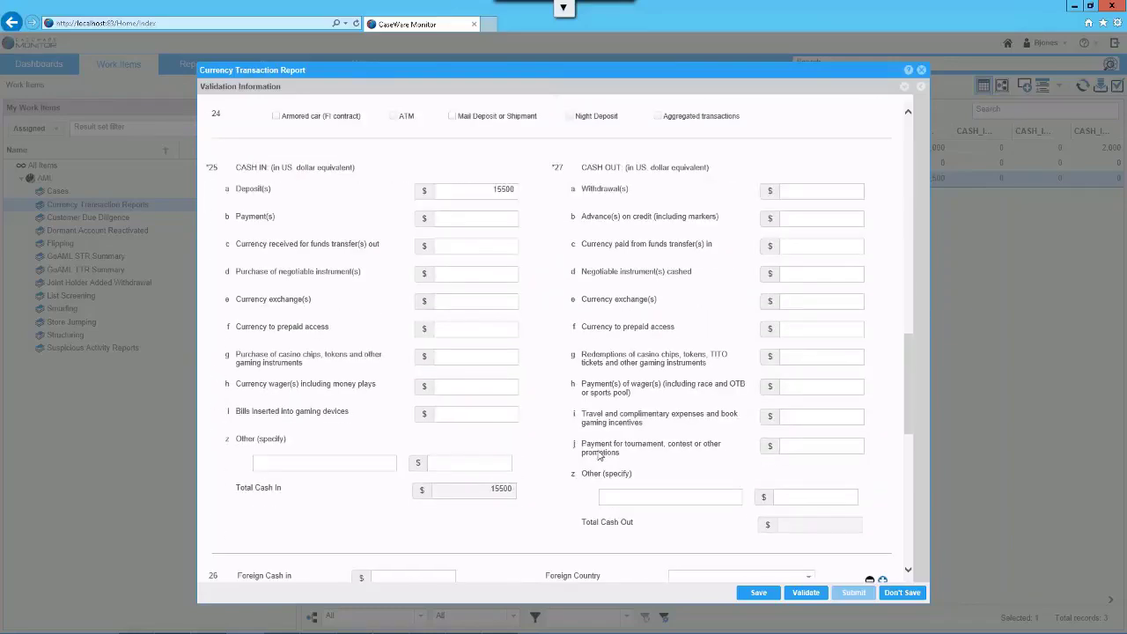
pyautogui.scroll(-3, 599, 455)
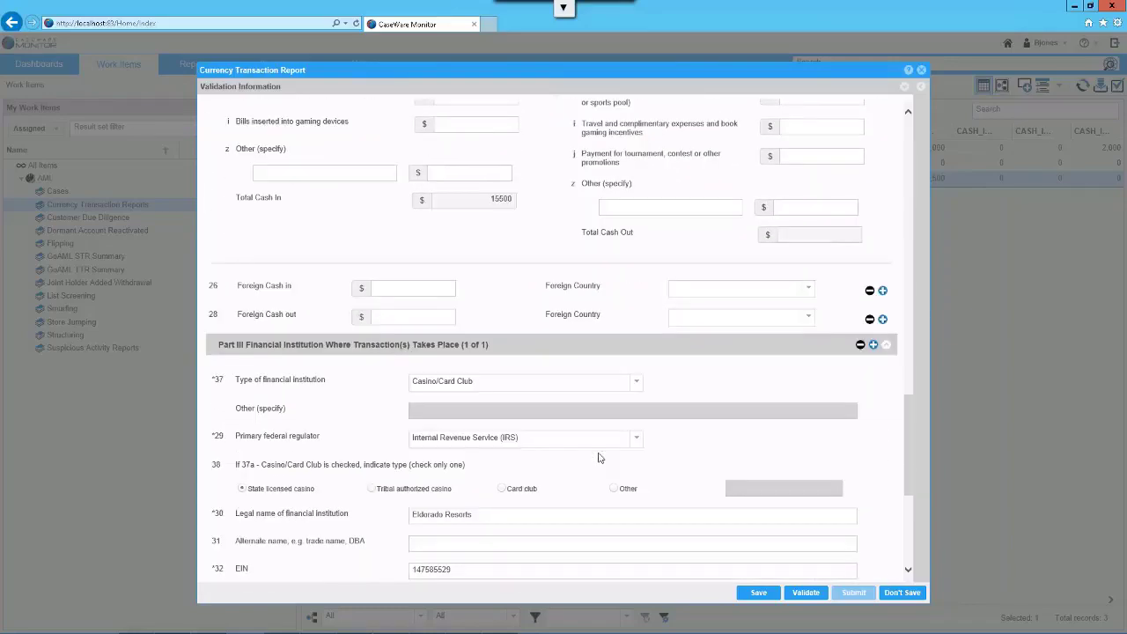
pyautogui.scroll(-3, 598, 457)
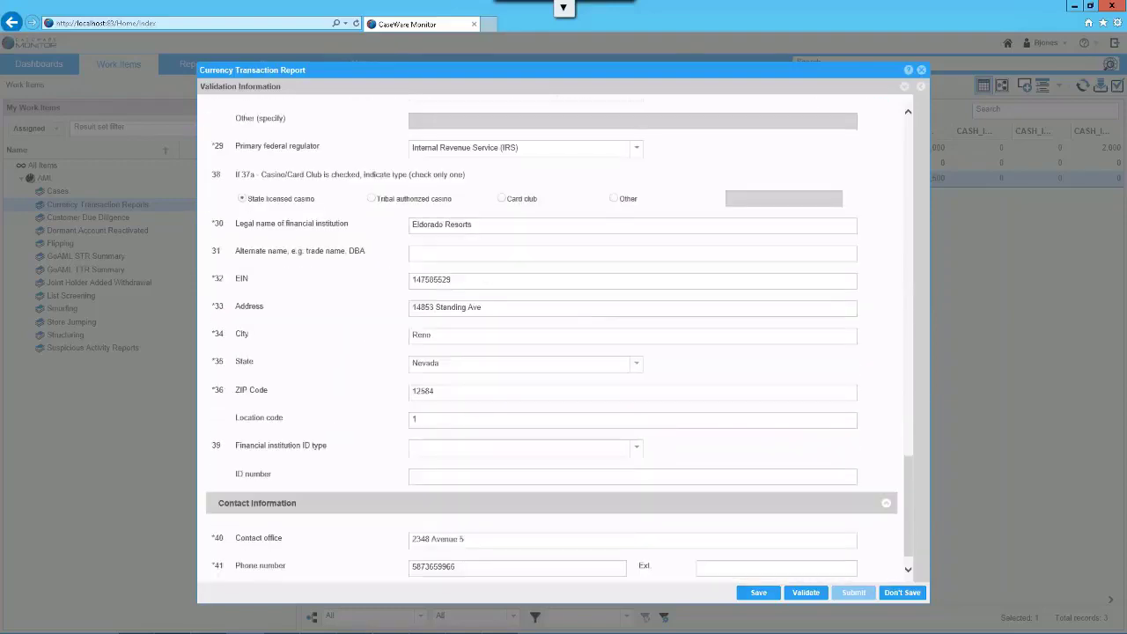
pyautogui.scroll(4, 594, 453)
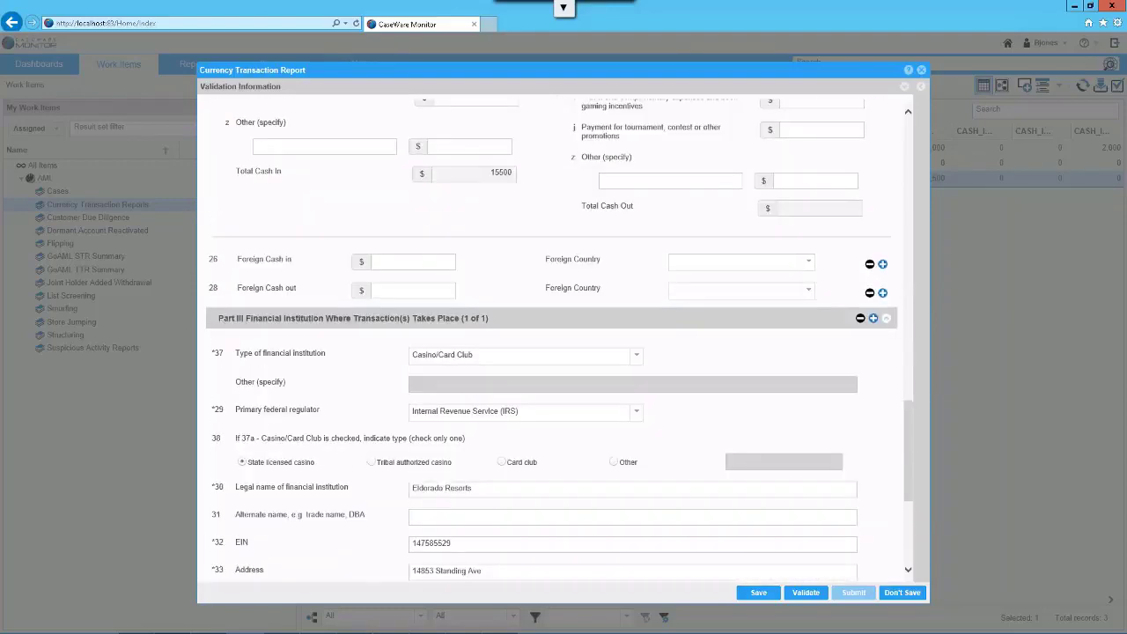
pyautogui.scroll(6, 595, 454)
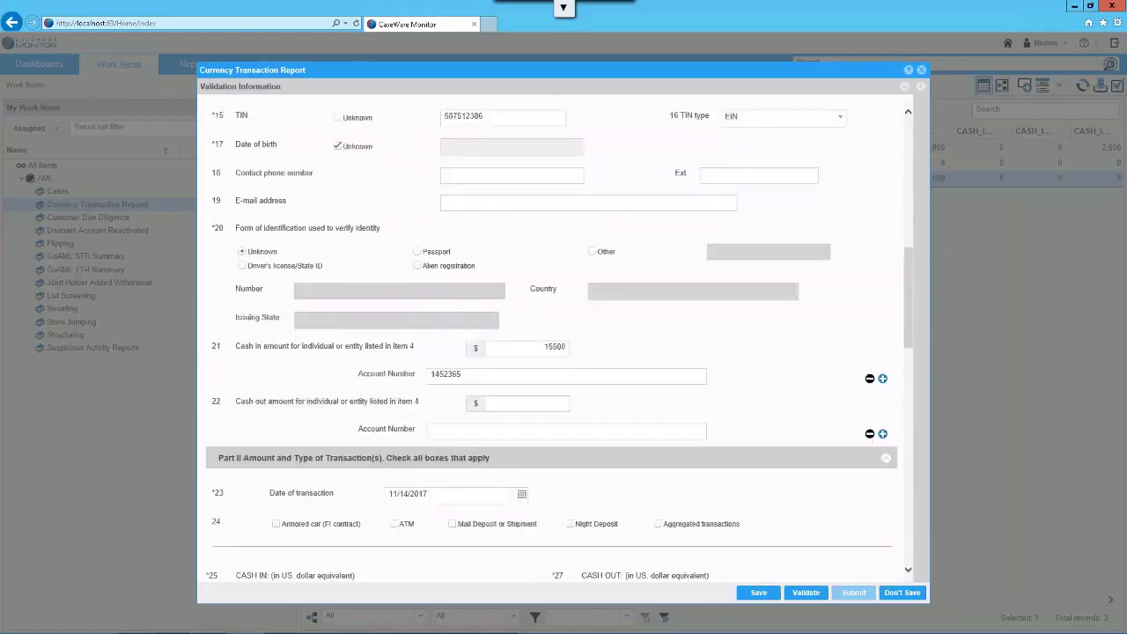
# - Validate the currency transaction report and close it without saving
pyautogui.scroll(7, 602, 423)
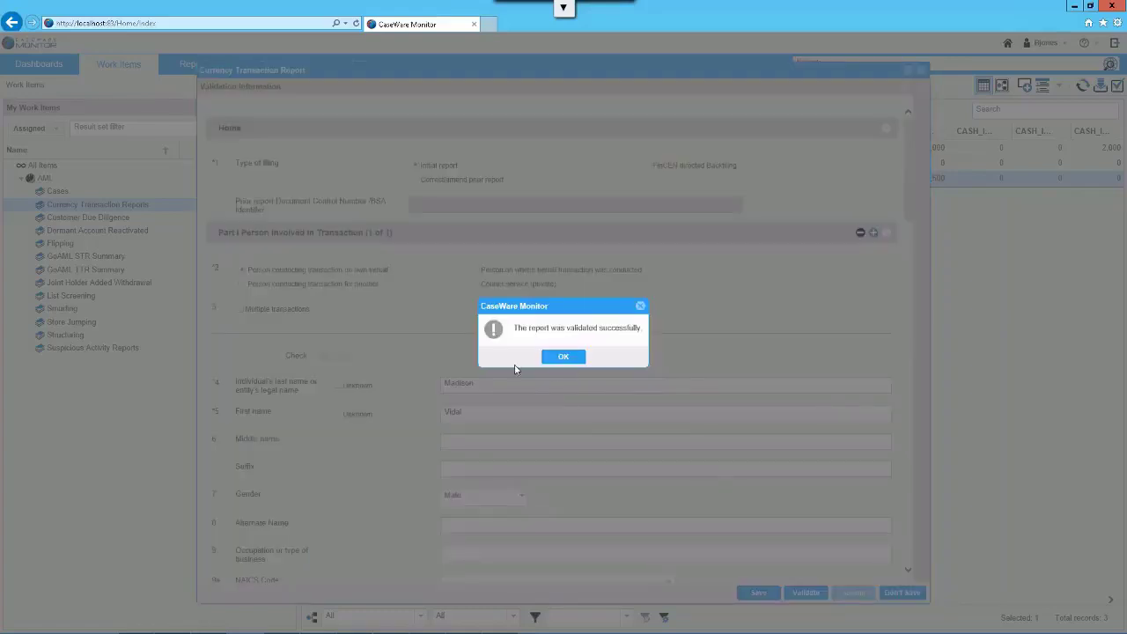
pyautogui.click(564, 357)
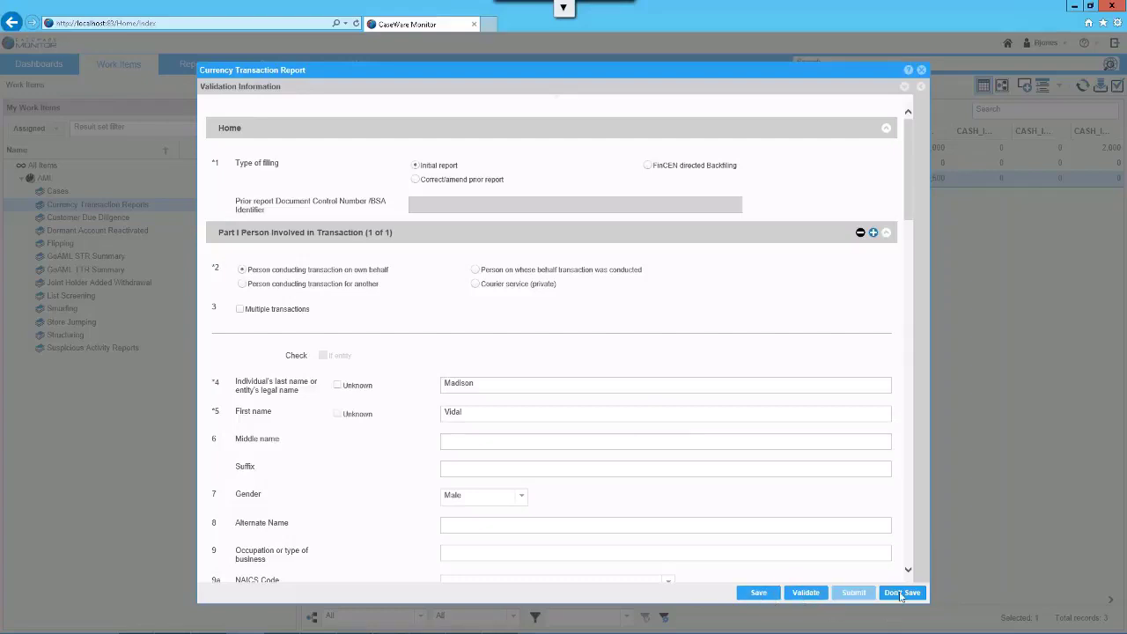
pyautogui.click(902, 593)
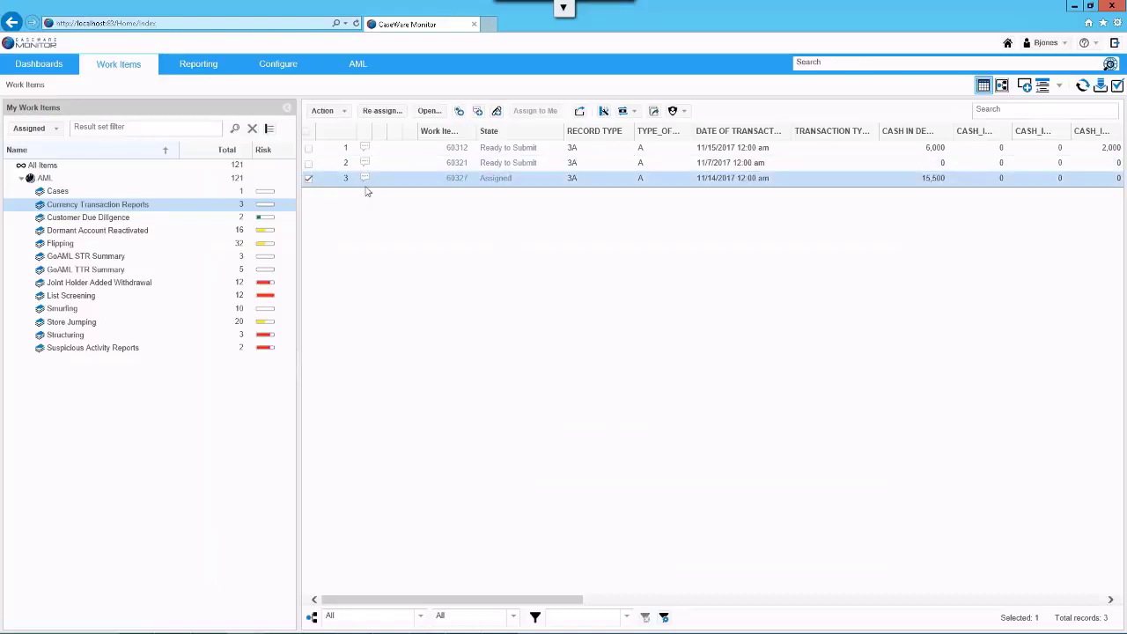
# - Apply the Ready for Submission action to the selected work item, keeping the current assignee
pyautogui.click(347, 113)
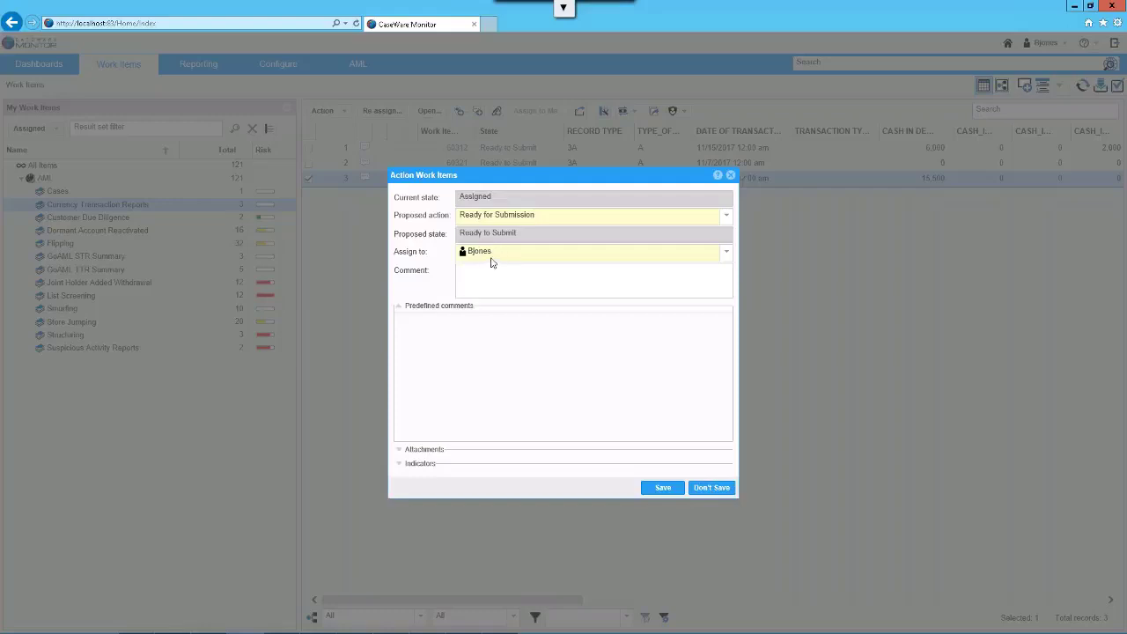
pyautogui.click(728, 254)
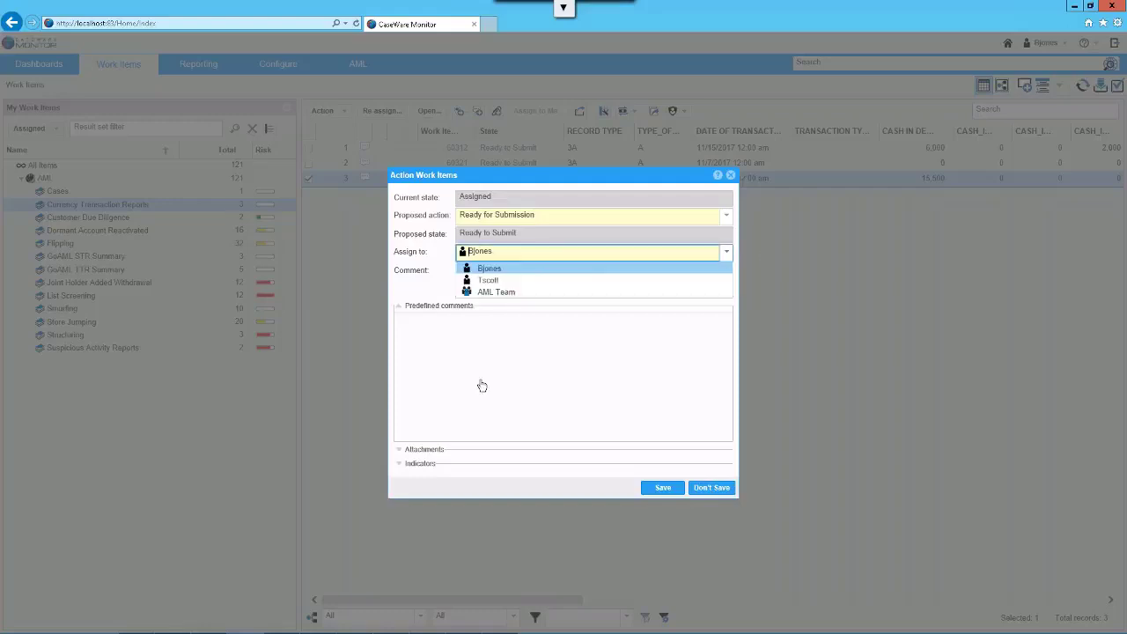
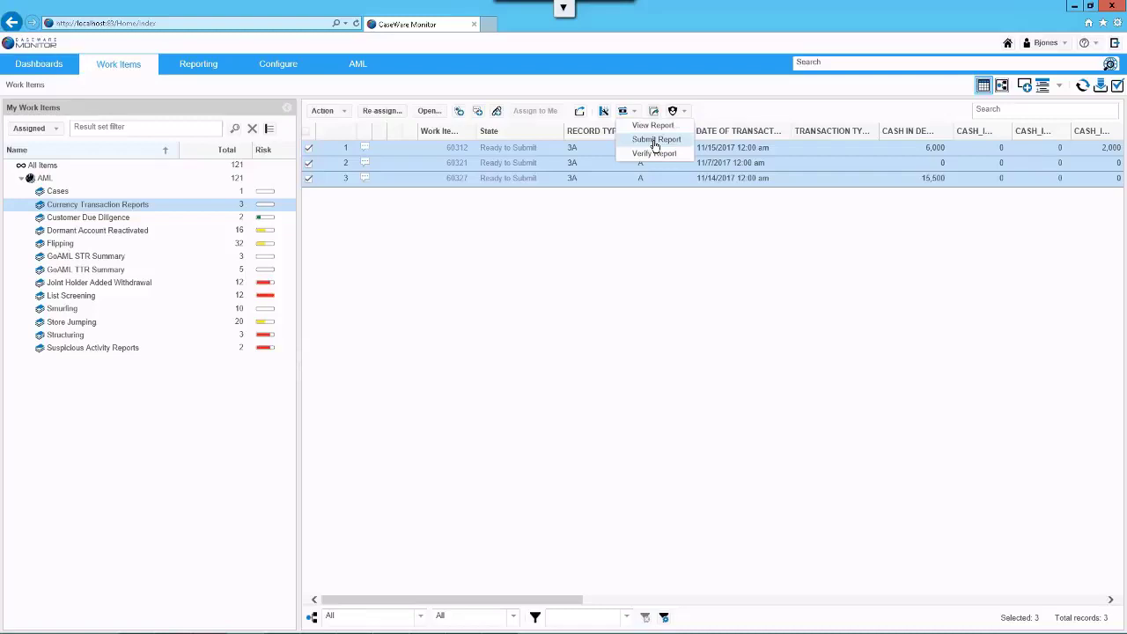
# - Leave only the third work item selected and review its details and action history
pyautogui.click(306, 154)
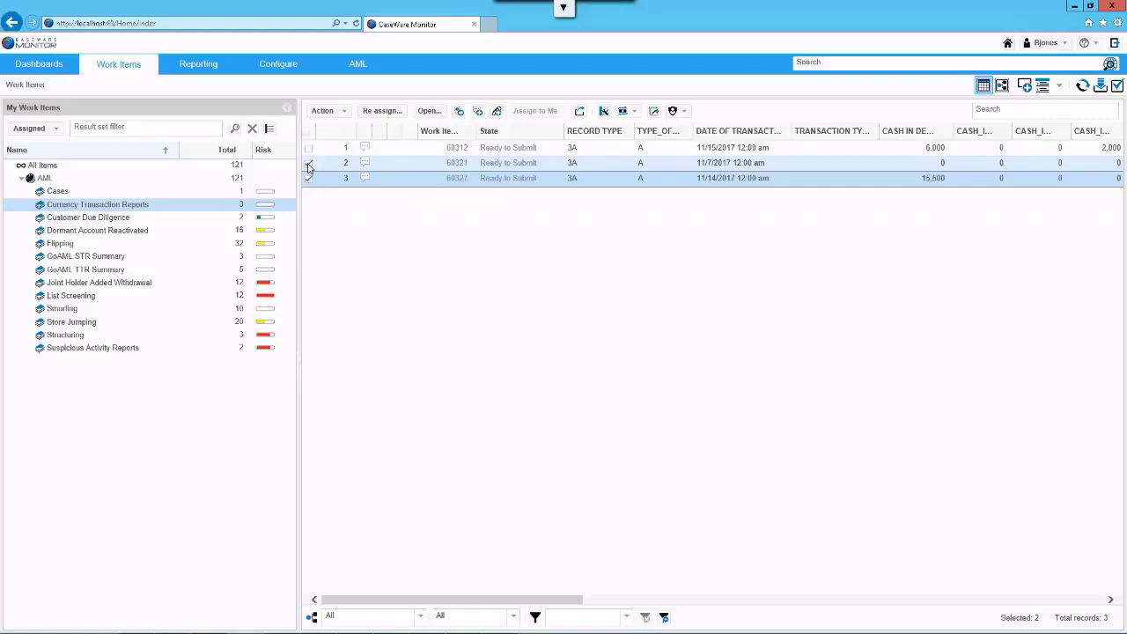
pyautogui.click(309, 163)
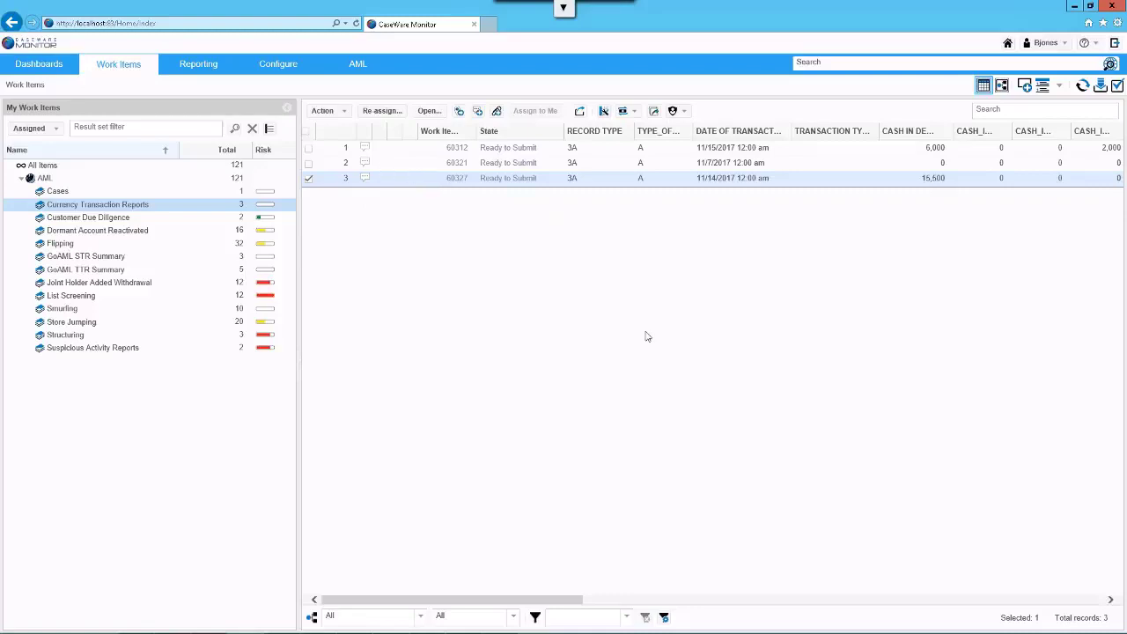
pyautogui.press('Return')
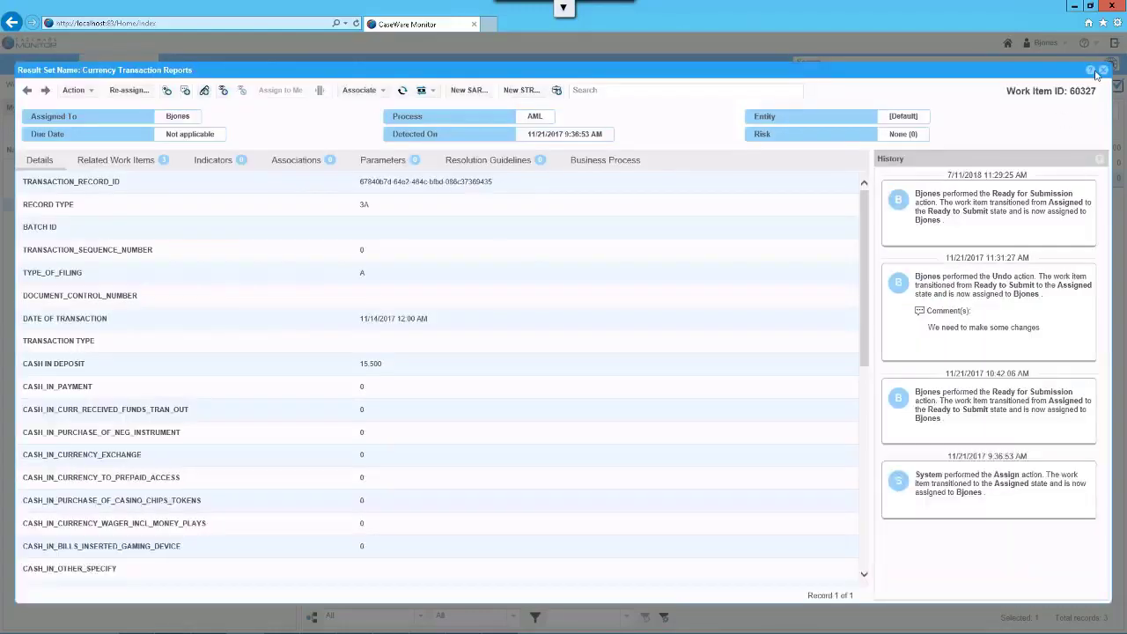
pyautogui.click(1104, 70)
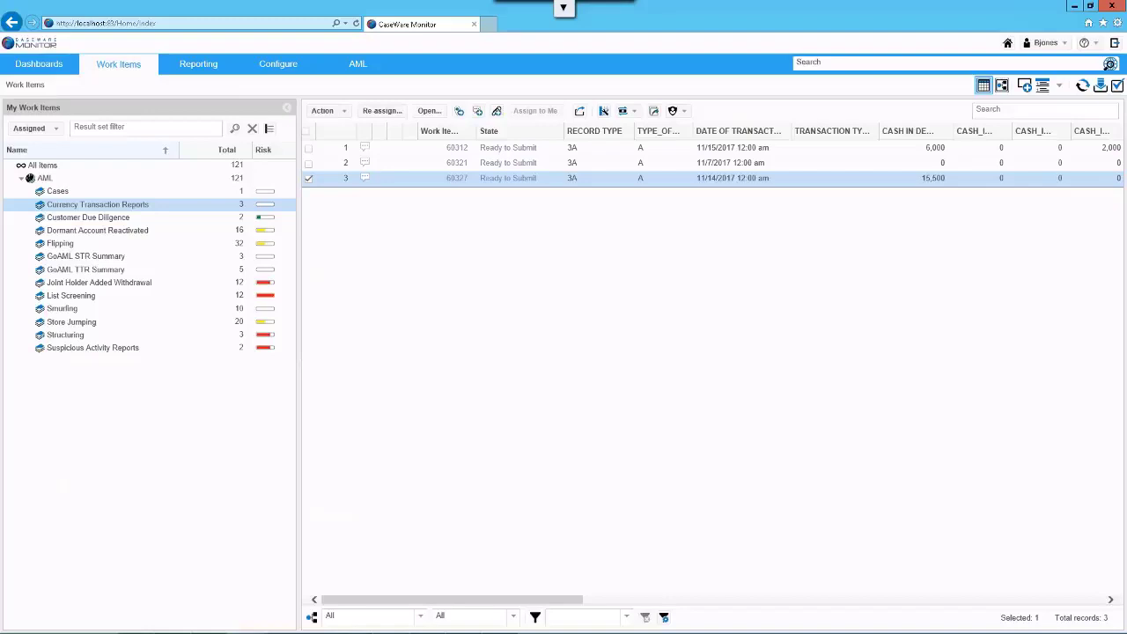
# - Reopen the Currency Transaction Report for the selected work item and review its read-only fields through the contact information
pyautogui.click(636, 112)
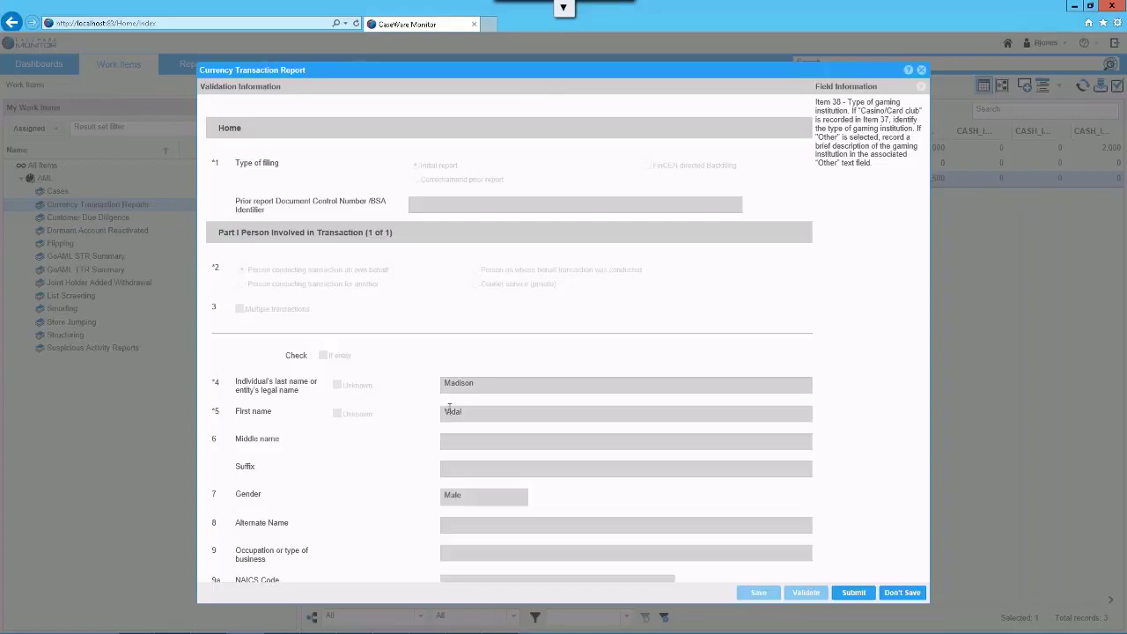
pyautogui.scroll(-6, 414, 431)
pyautogui.scroll(-3, 410, 436)
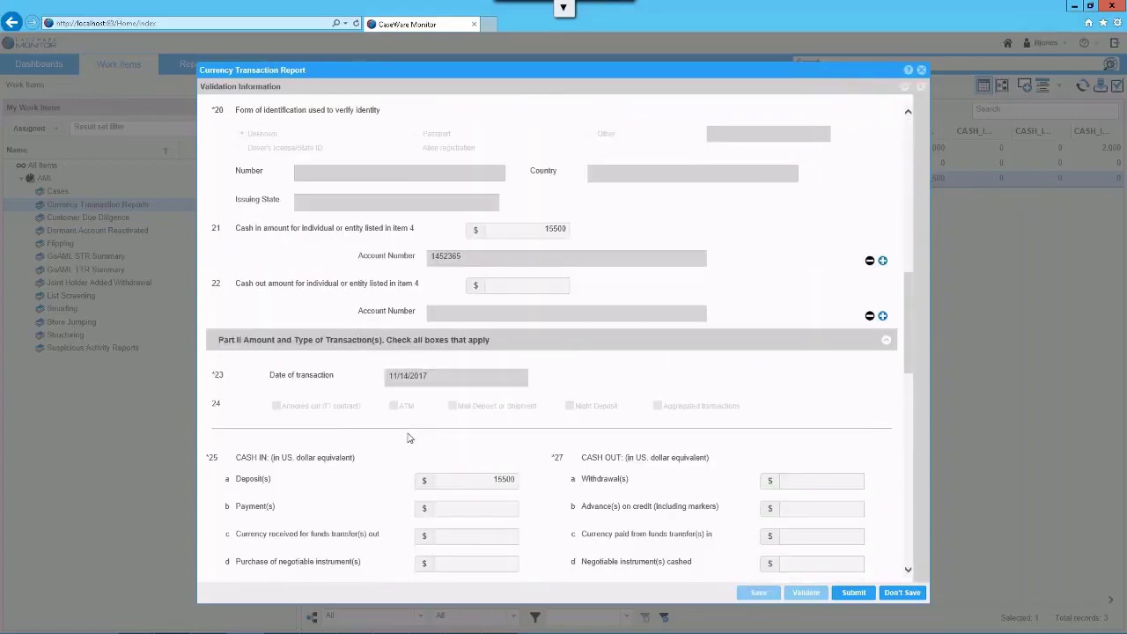
pyautogui.scroll(-3, 392, 453)
pyautogui.scroll(-3, 387, 465)
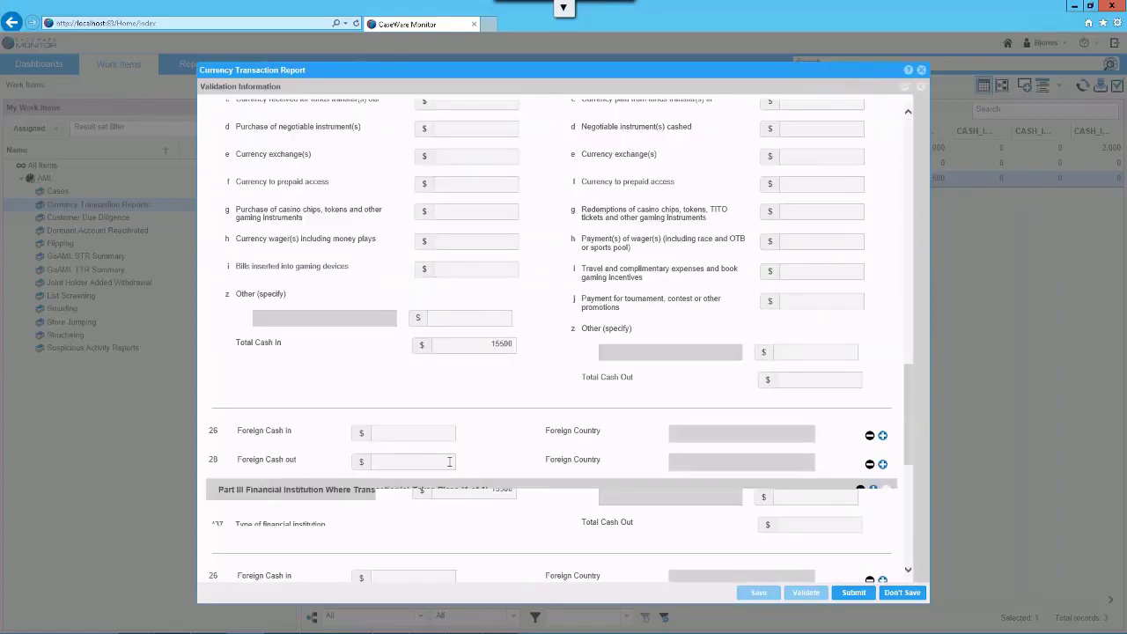
pyautogui.scroll(-1, 451, 460)
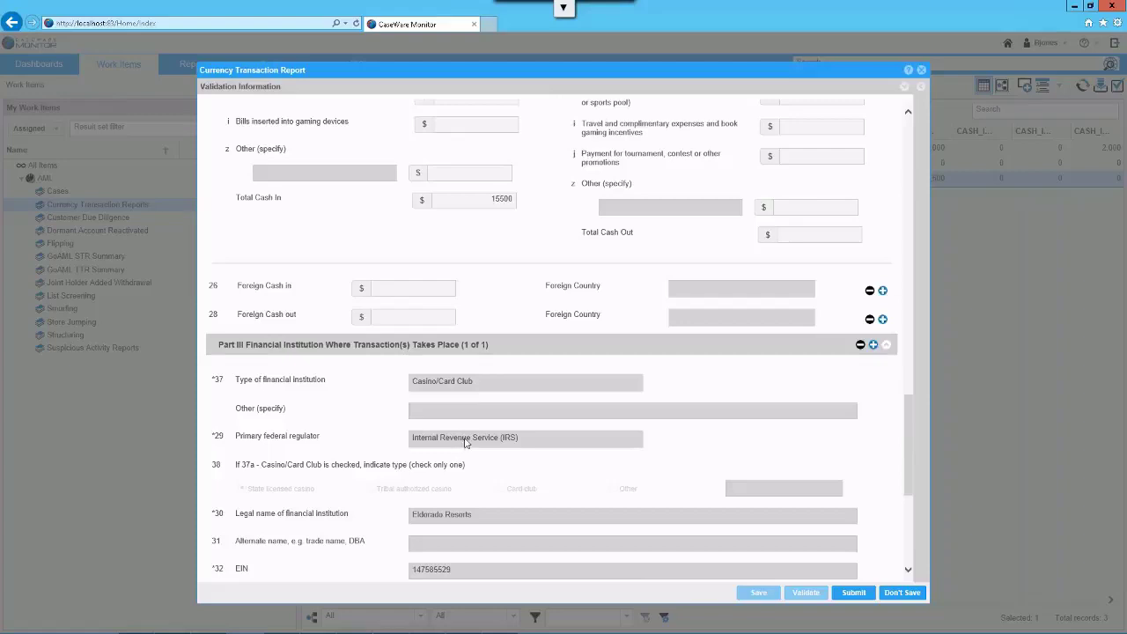
pyautogui.scroll(-3, 468, 446)
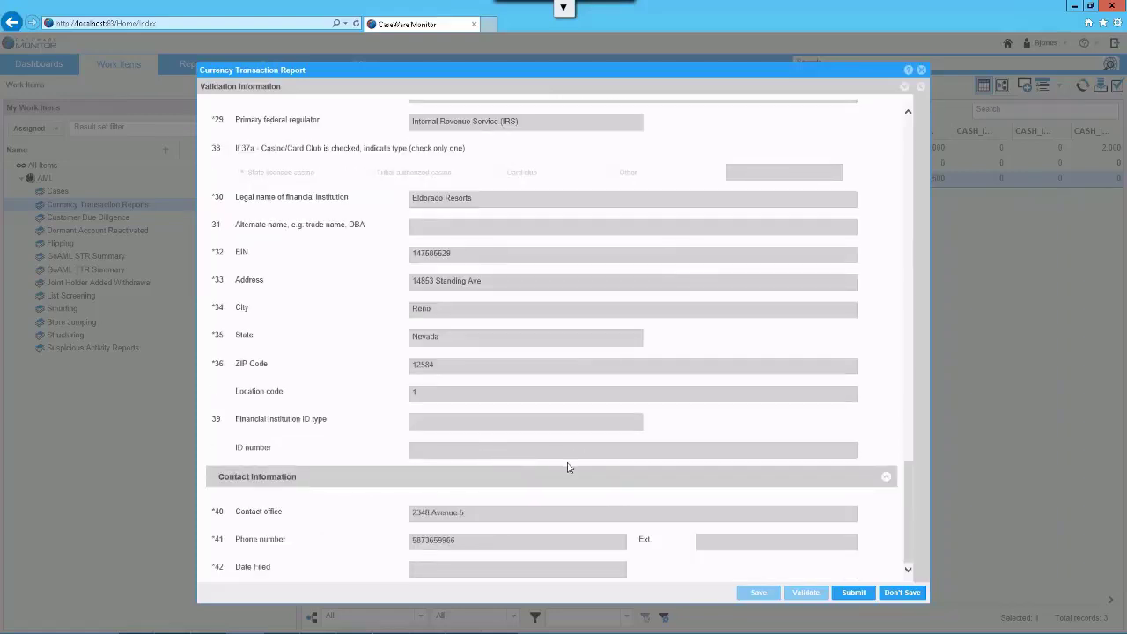
# - Look back over the report's cash totals and financial institution section and close the Currency Transaction Report
pyautogui.scroll(1, 569, 465)
pyautogui.scroll(1, 571, 468)
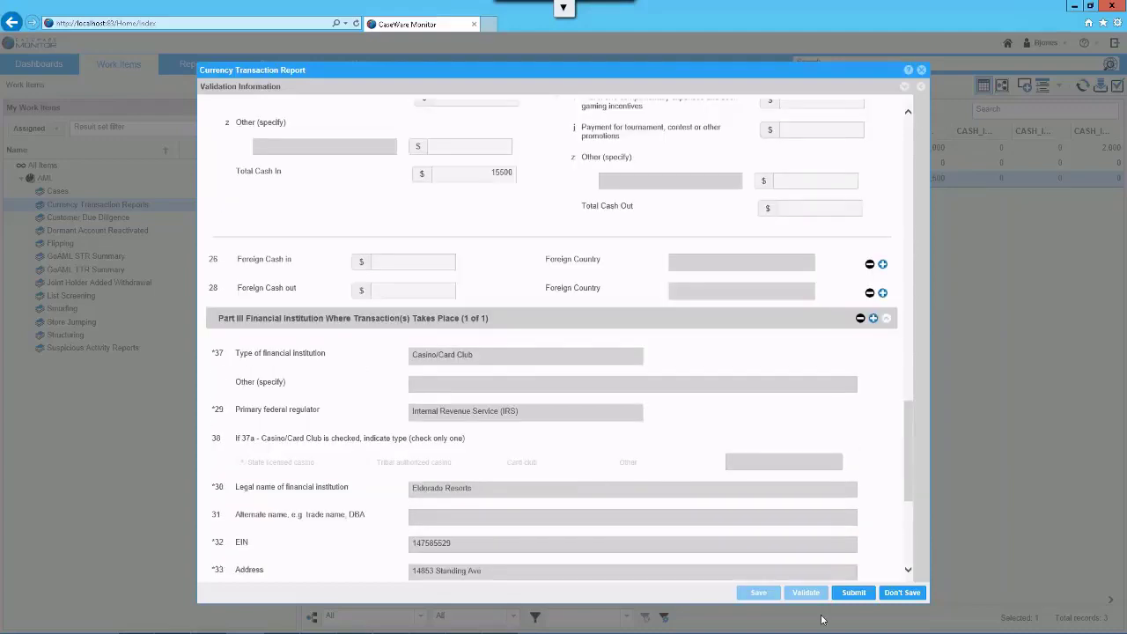
pyautogui.press('Escape')
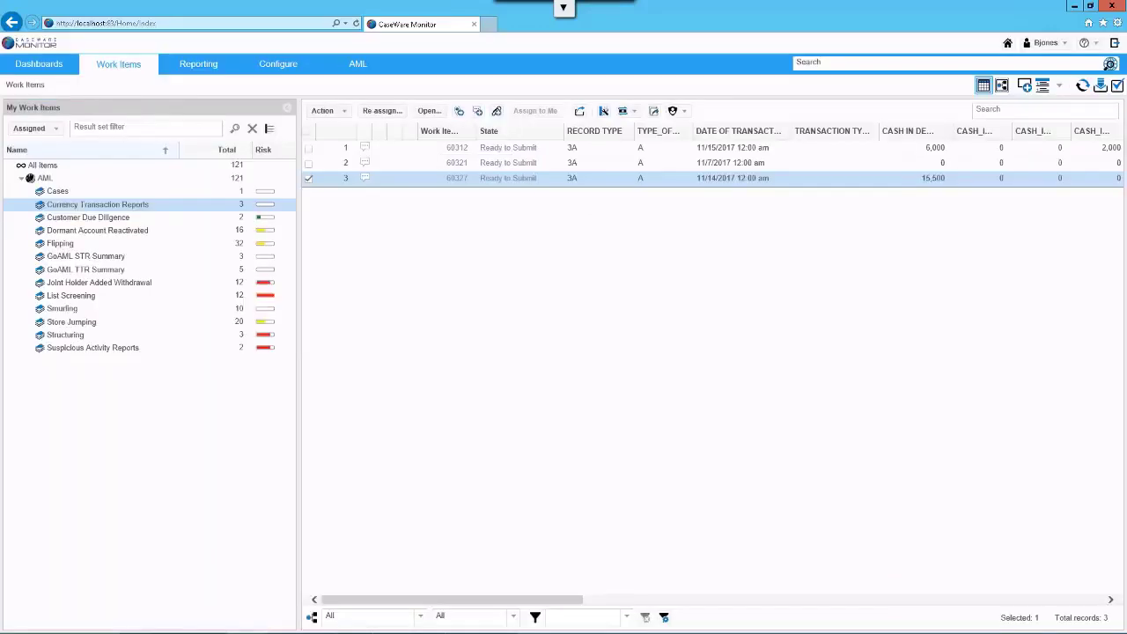
# - View the Currency Transaction Report of the second work item, review its amounts, institution and contact information, and close it
pyautogui.click(309, 164)
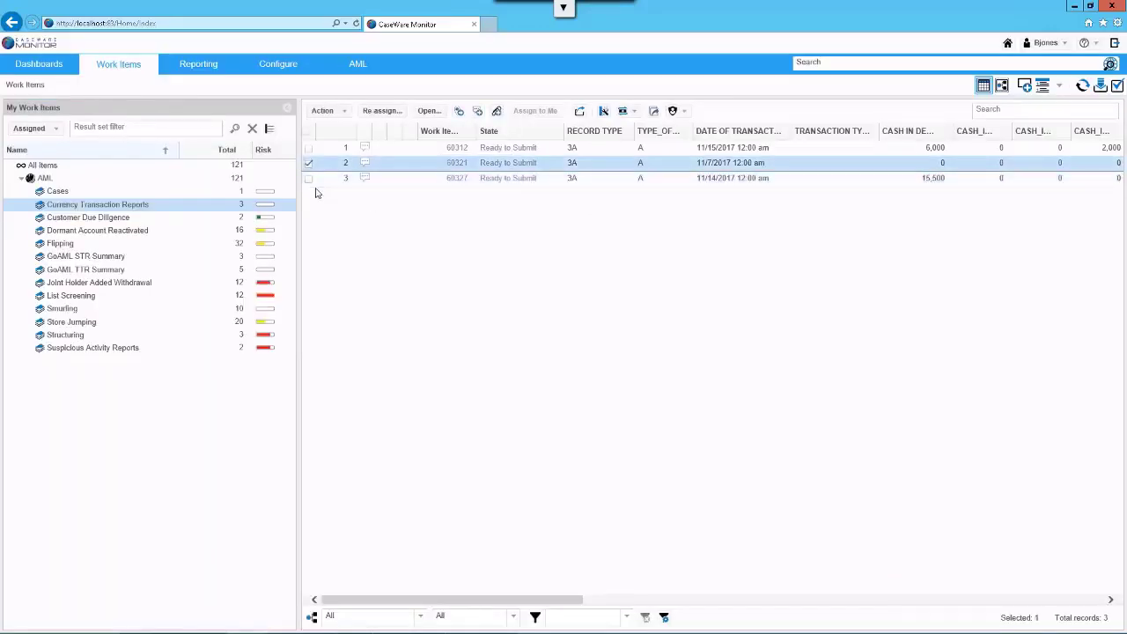
pyautogui.click(636, 115)
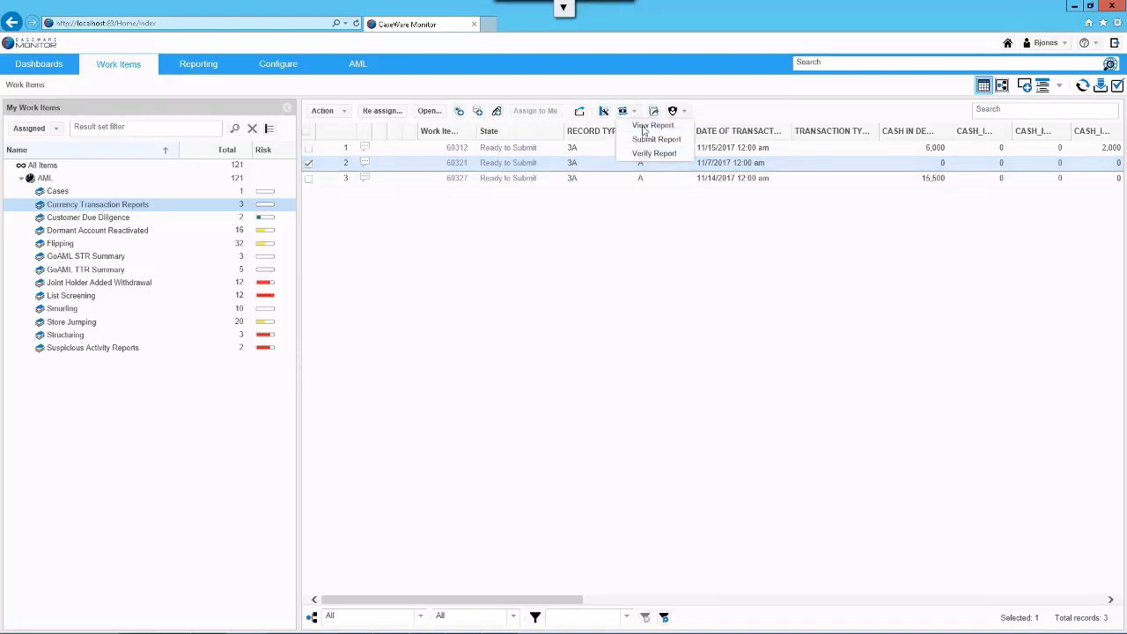
pyautogui.click(644, 127)
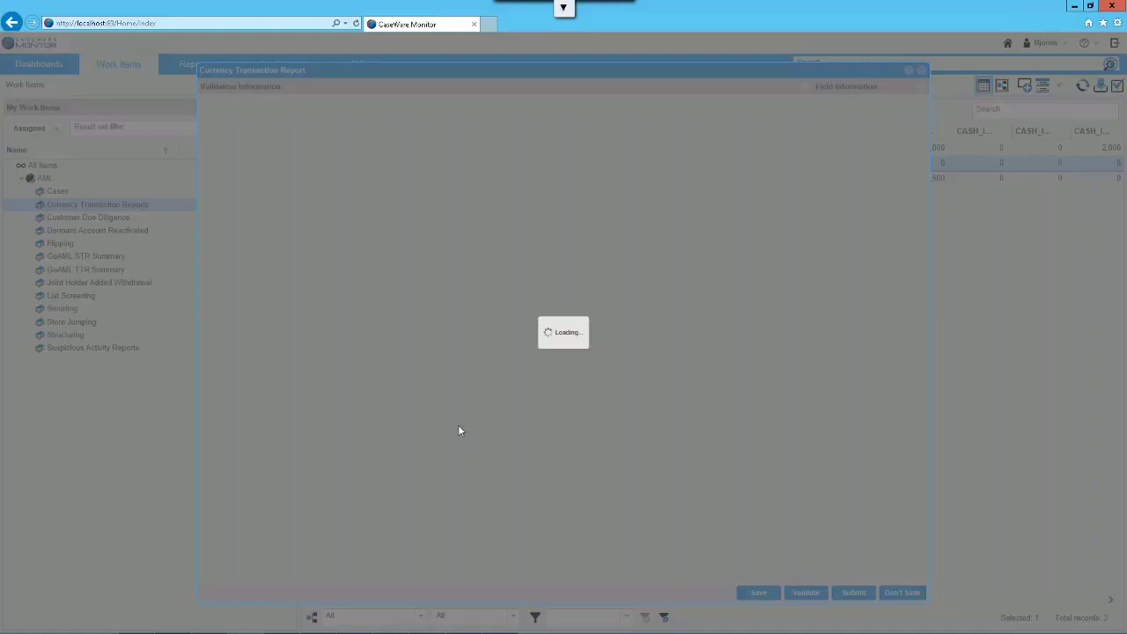
pyautogui.scroll(-3, 498, 443)
pyautogui.scroll(-10, 553, 344)
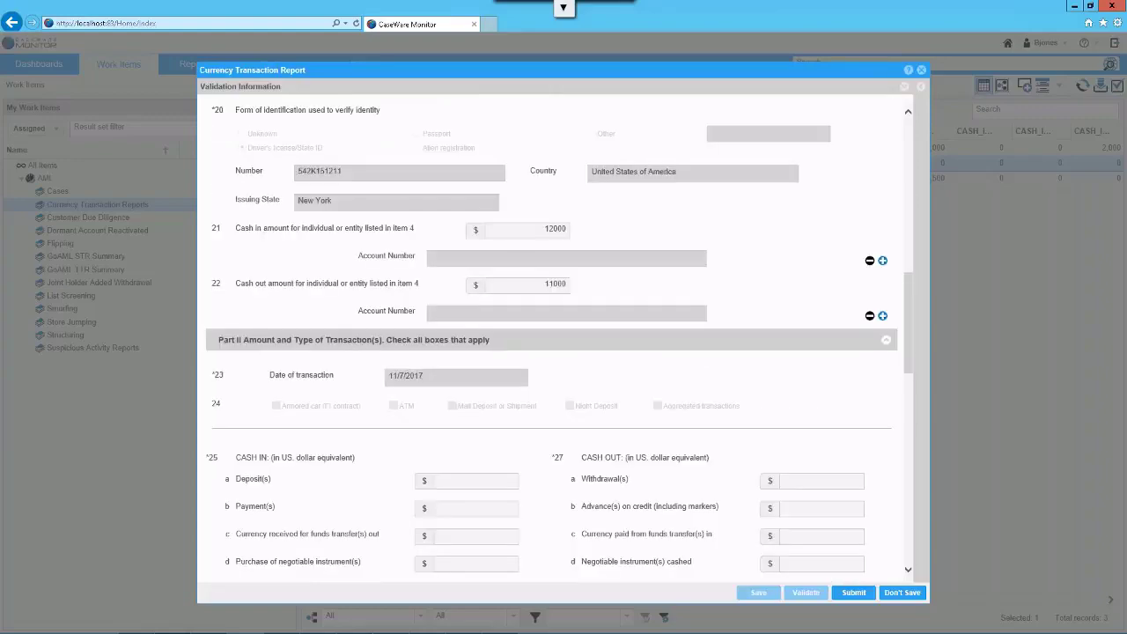
pyautogui.scroll(-5, 524, 458)
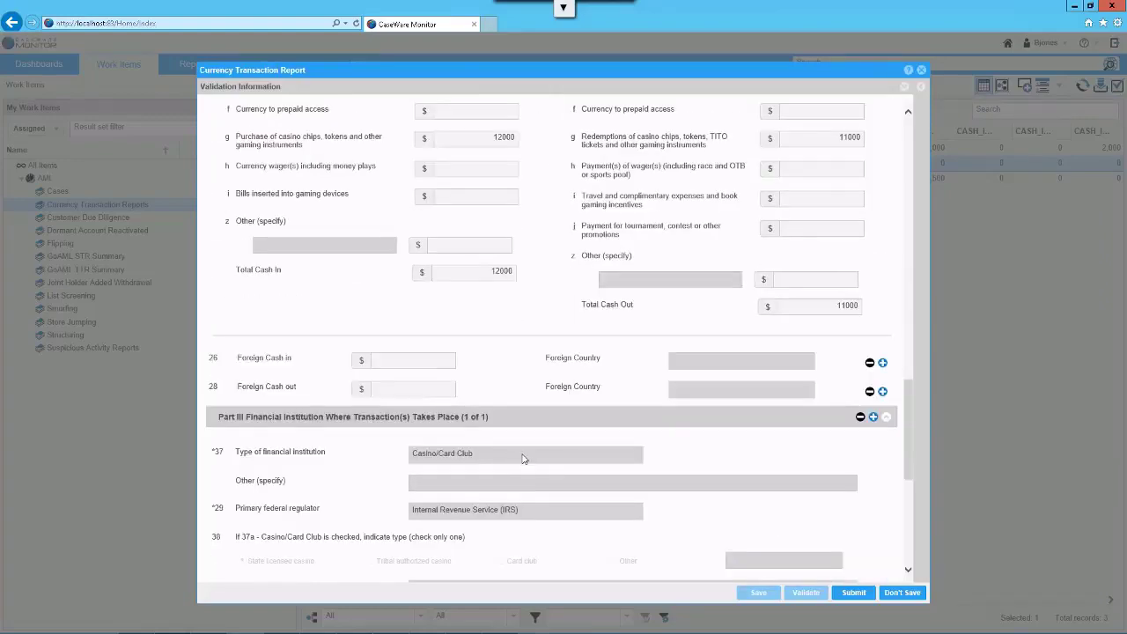
pyautogui.scroll(-3, 524, 458)
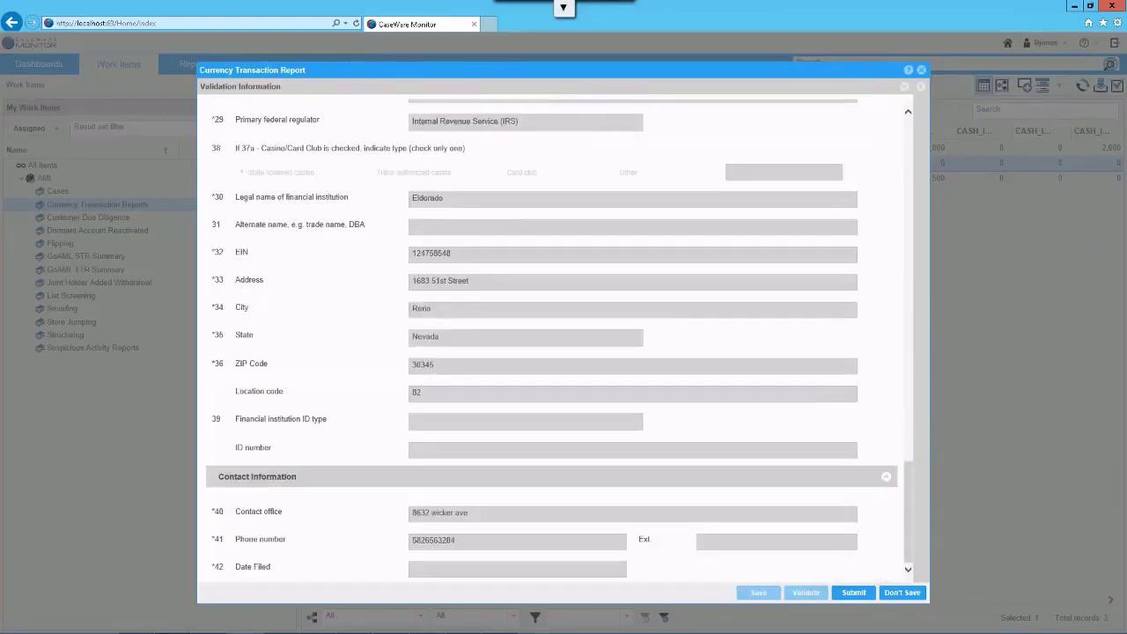
pyautogui.scroll(6, 623, 432)
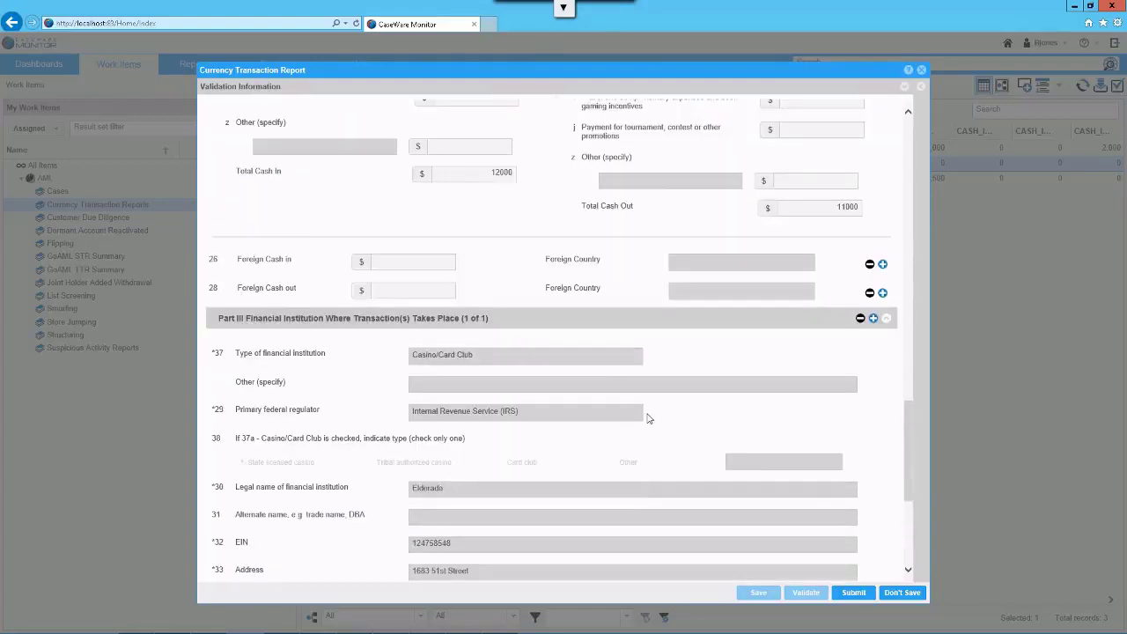
pyautogui.click(923, 72)
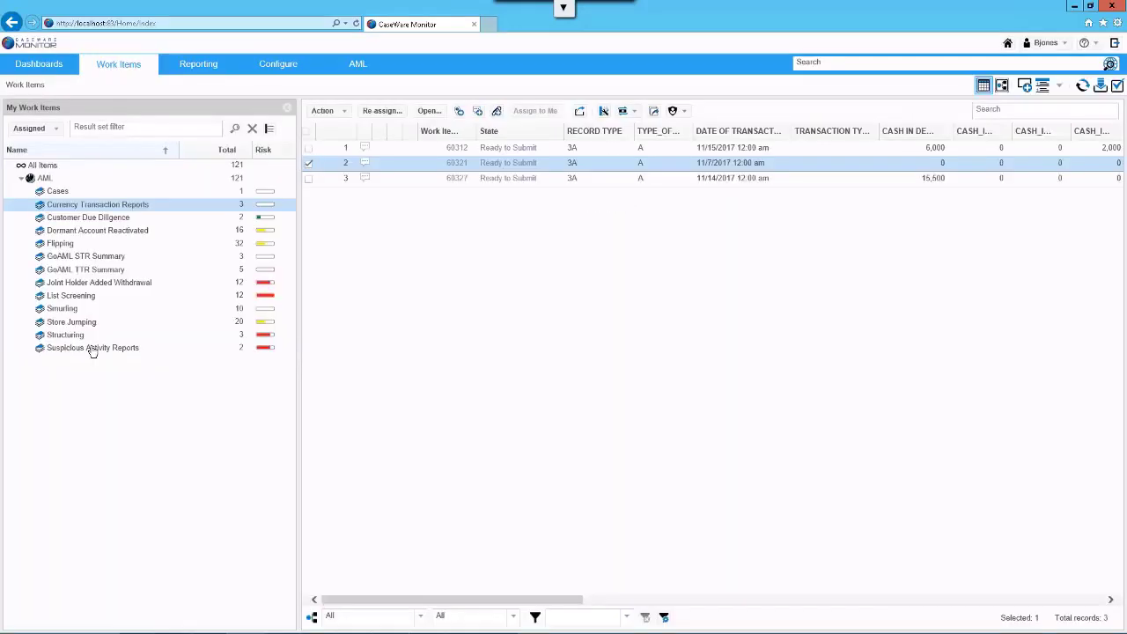
# - Open the report of the second work item in the Suspicious Activity Reports result set
pyautogui.click(93, 350)
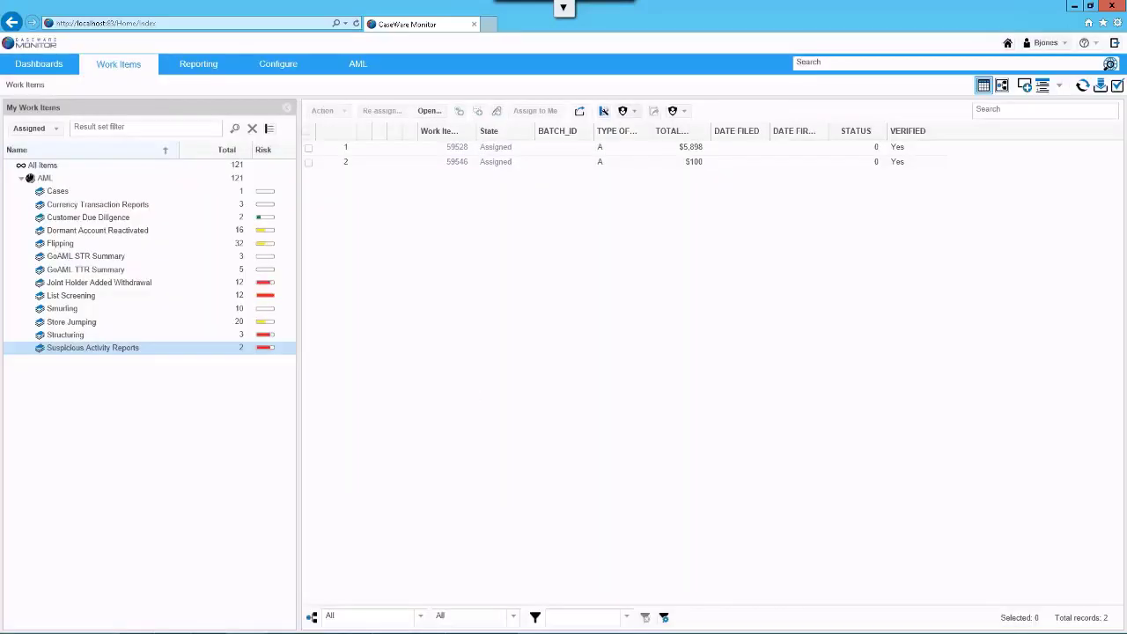
pyautogui.click(309, 164)
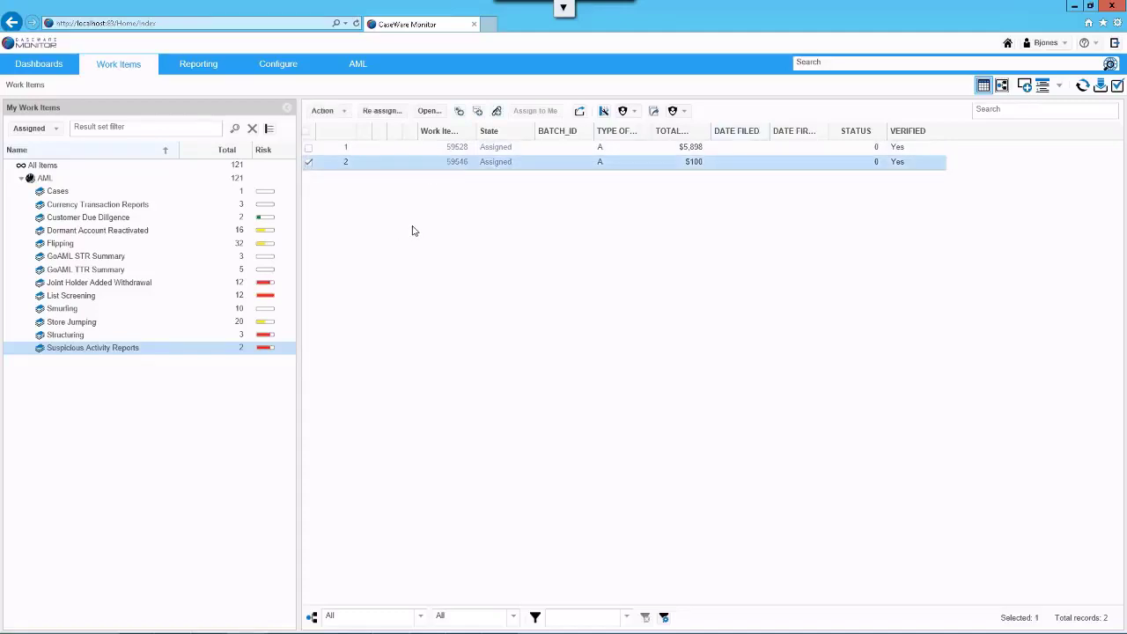
pyautogui.click(634, 111)
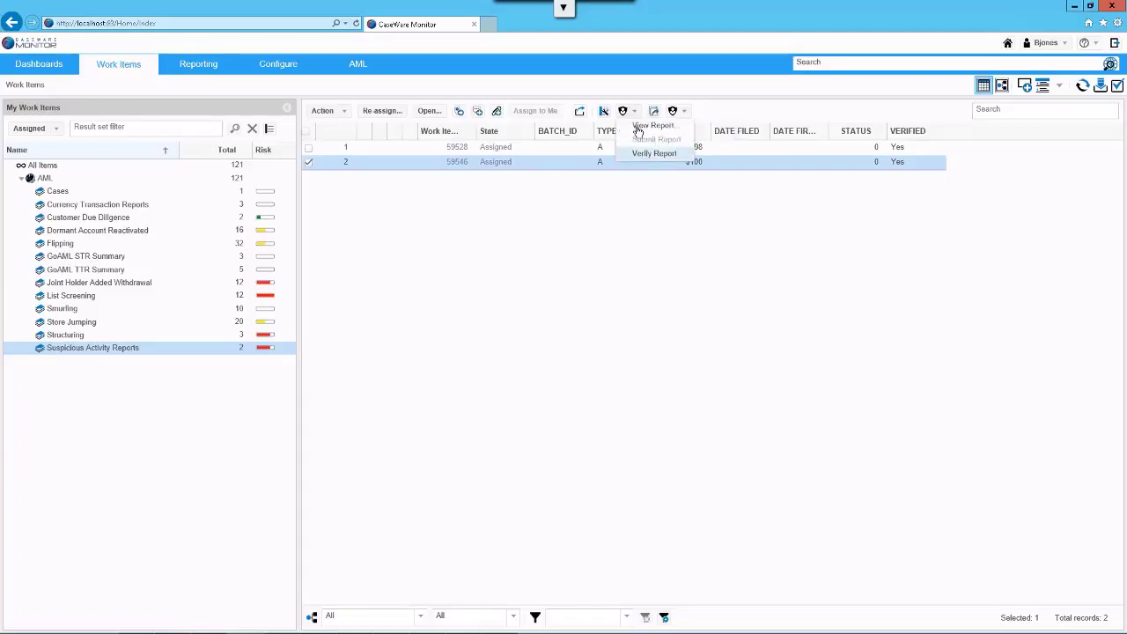
pyautogui.click(652, 126)
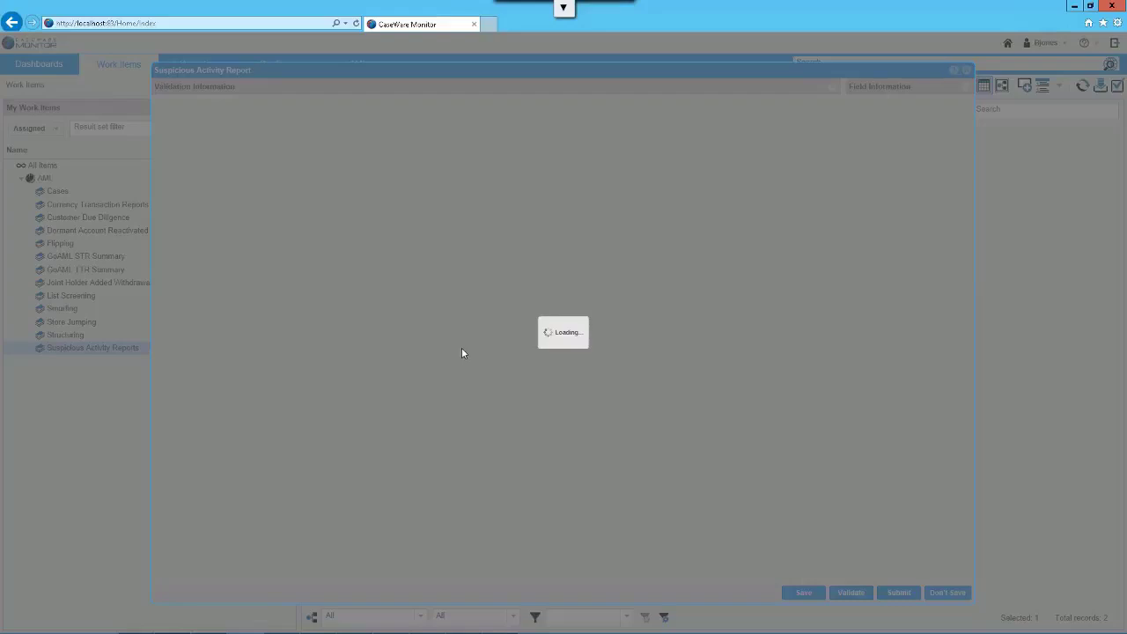
# - Review the Suspicious Activity Report's filing institution, branch, subject, identification and suspicious activity sections and close it without saving
pyautogui.scroll(-4, 414, 423)
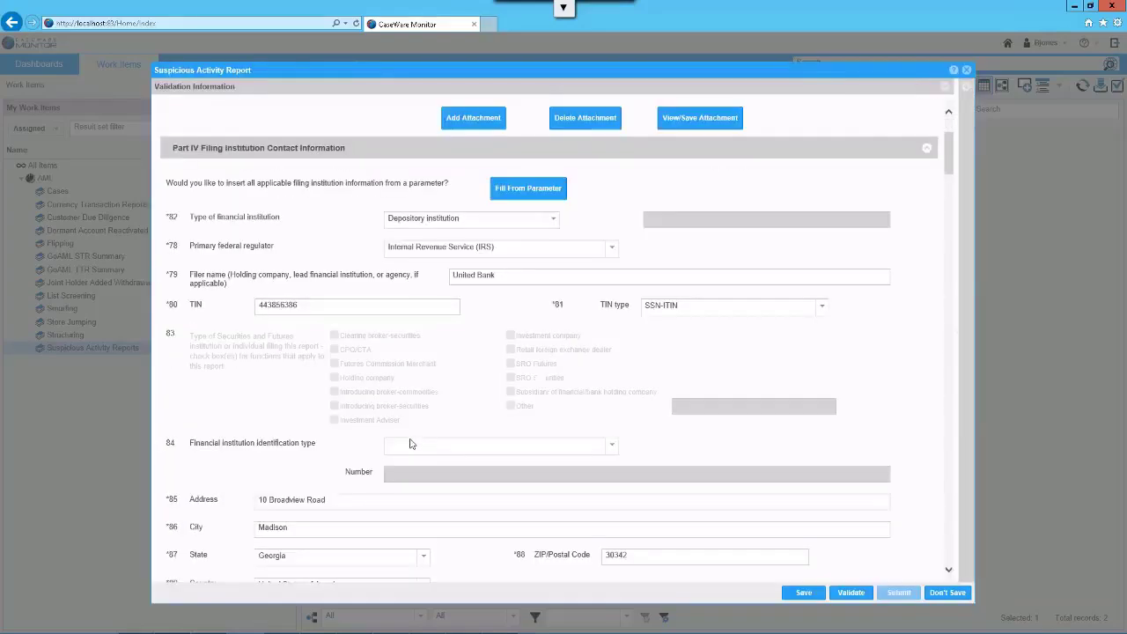
pyautogui.scroll(-6, 414, 448)
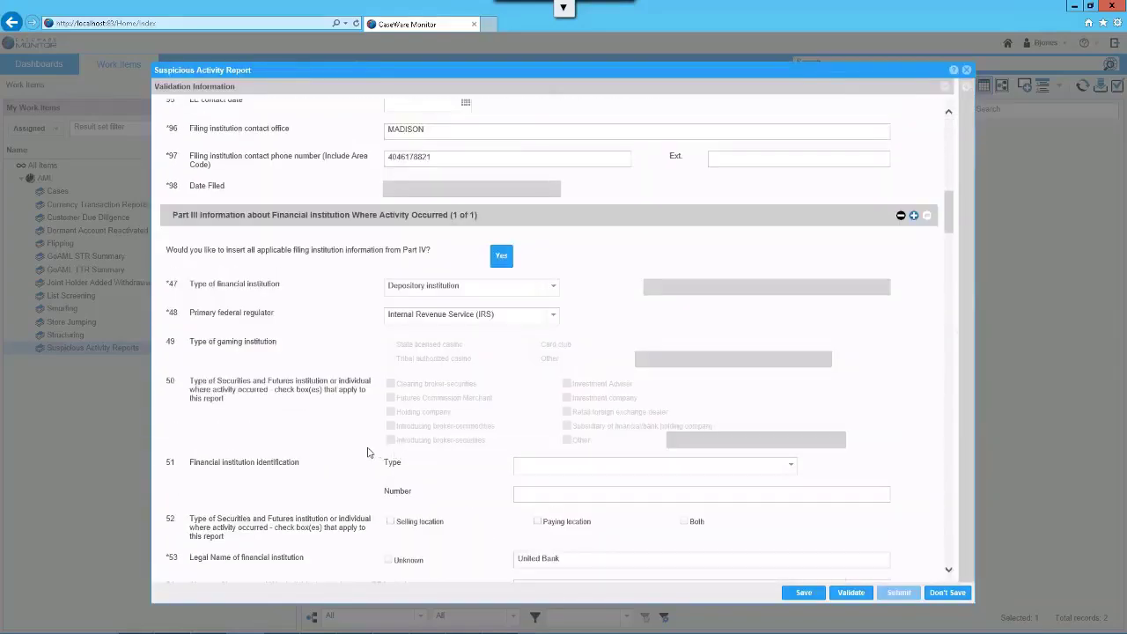
pyautogui.scroll(-8, 368, 452)
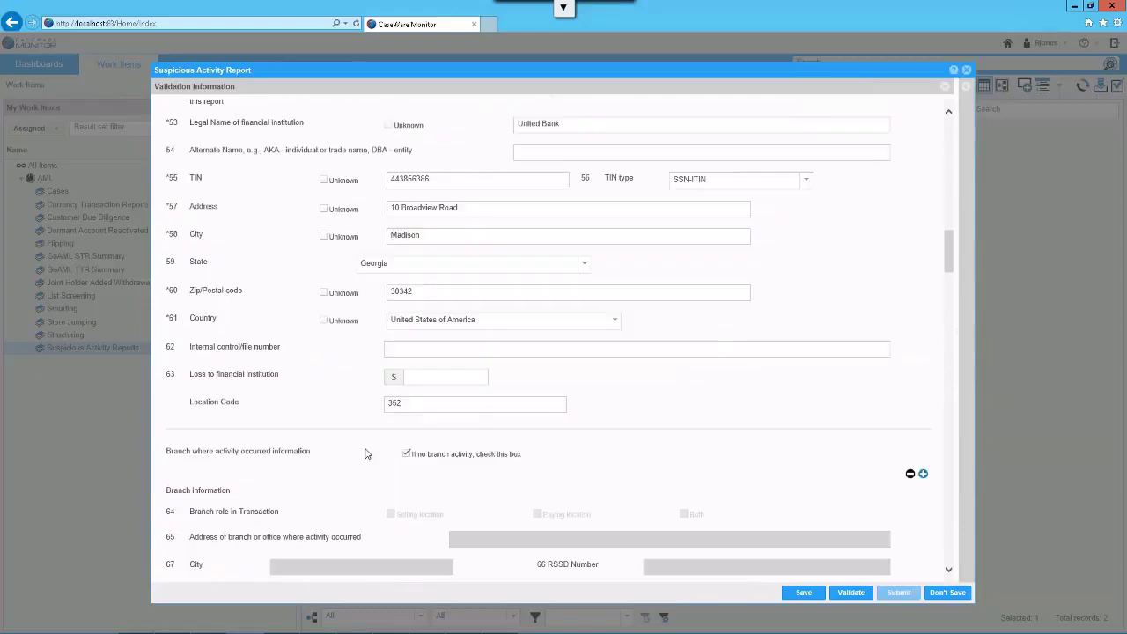
pyautogui.scroll(-4, 368, 452)
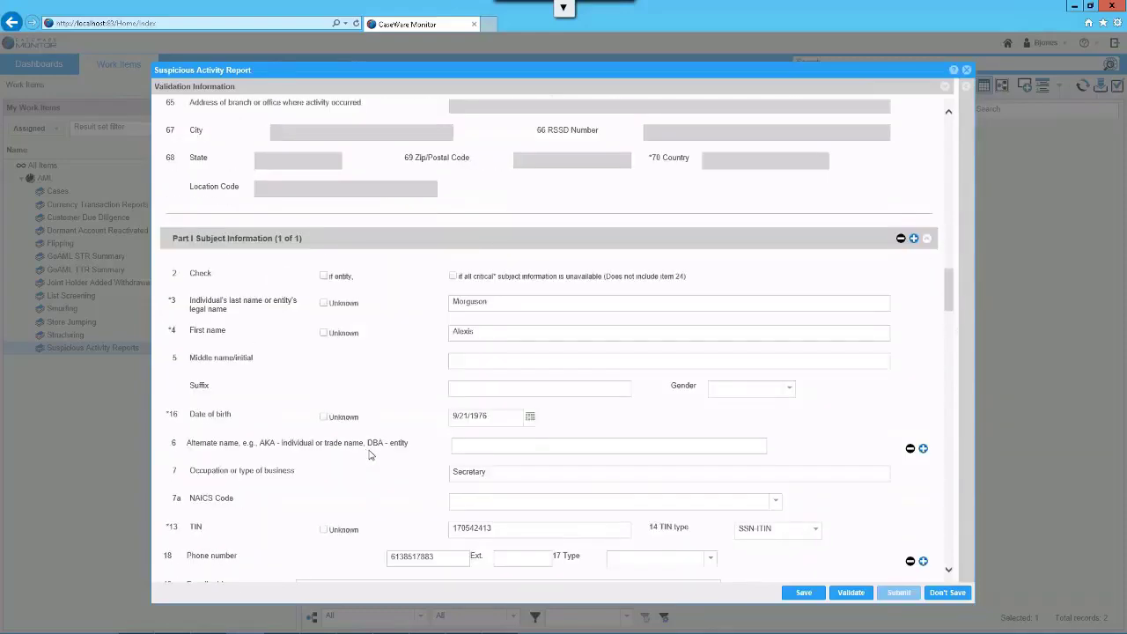
pyautogui.scroll(-2, 372, 449)
pyautogui.scroll(-2, 371, 449)
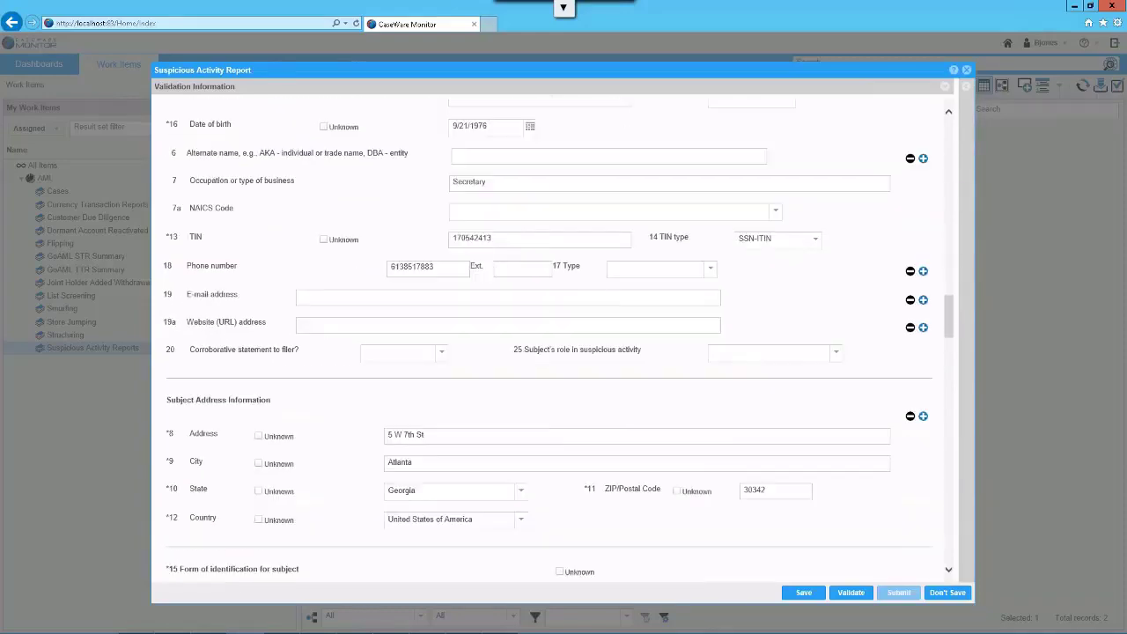
pyautogui.scroll(-6, 373, 452)
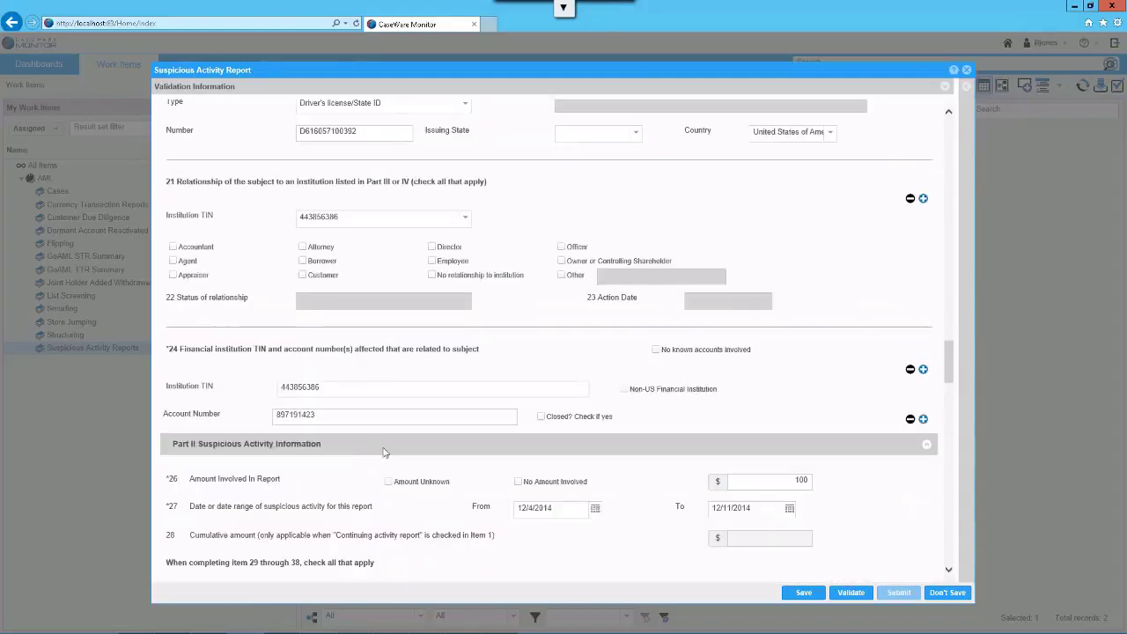
pyautogui.scroll(2, 383, 452)
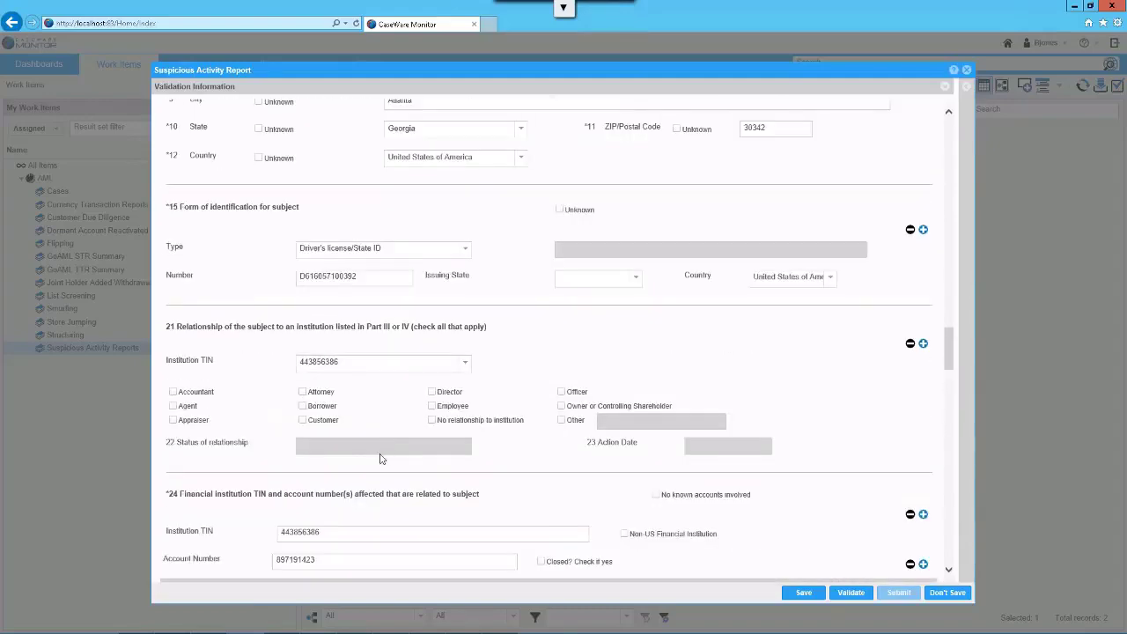
pyautogui.scroll(-2, 388, 454)
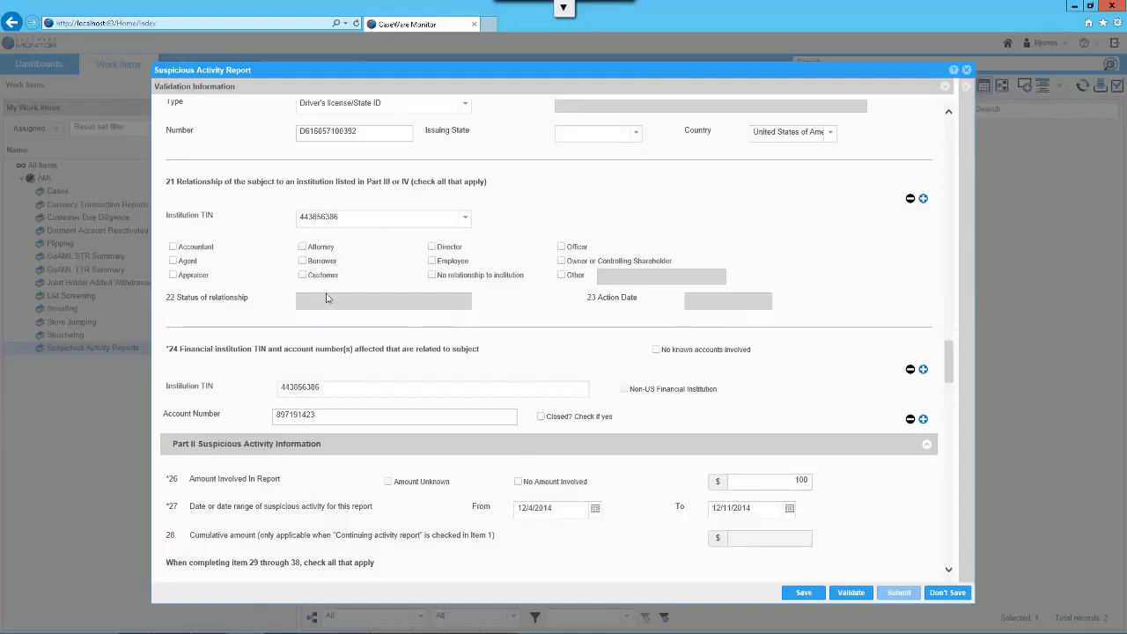
pyautogui.click(968, 70)
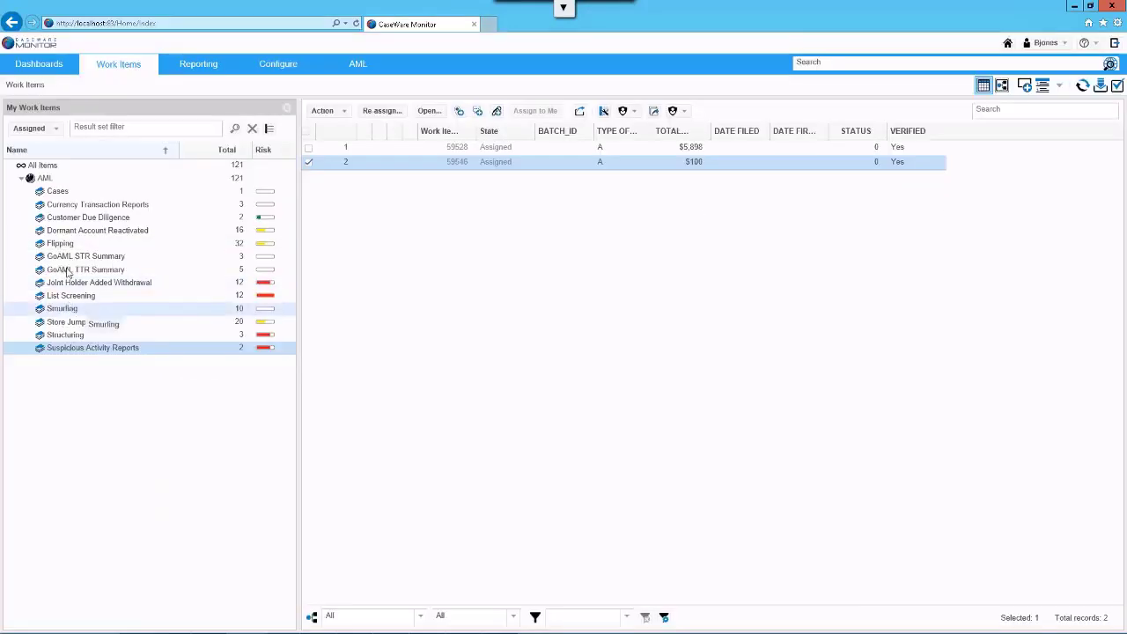
# - Open the last work item (1438) in the Store Jumping result set and review its customer name and exception details
pyautogui.click(70, 322)
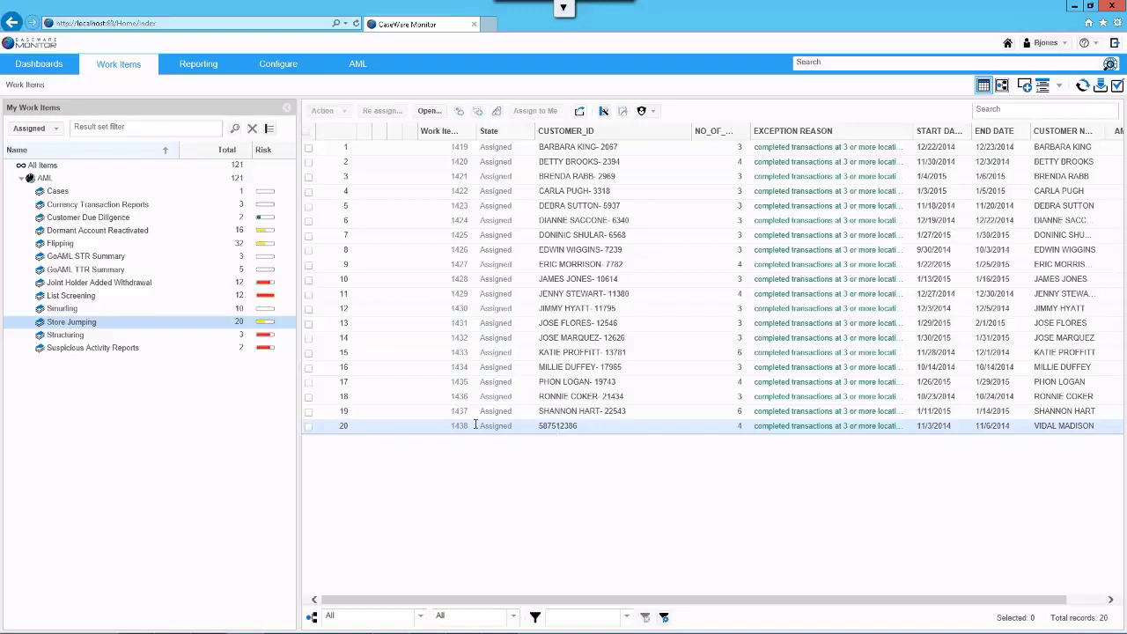
pyautogui.click(378, 432)
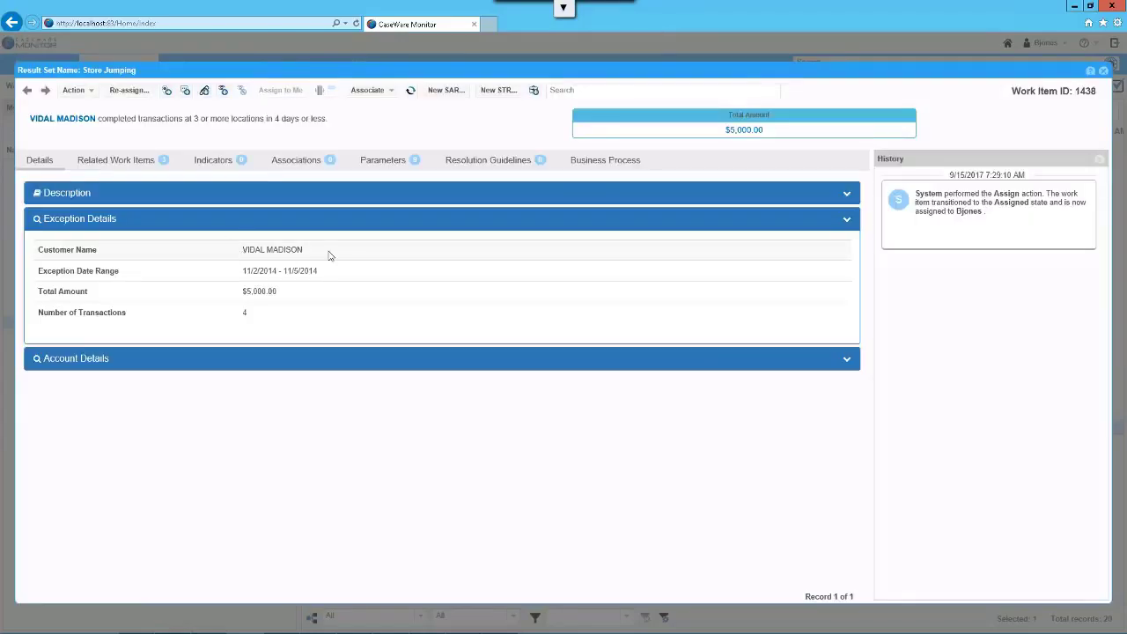
pyautogui.tripleClick(329, 255)
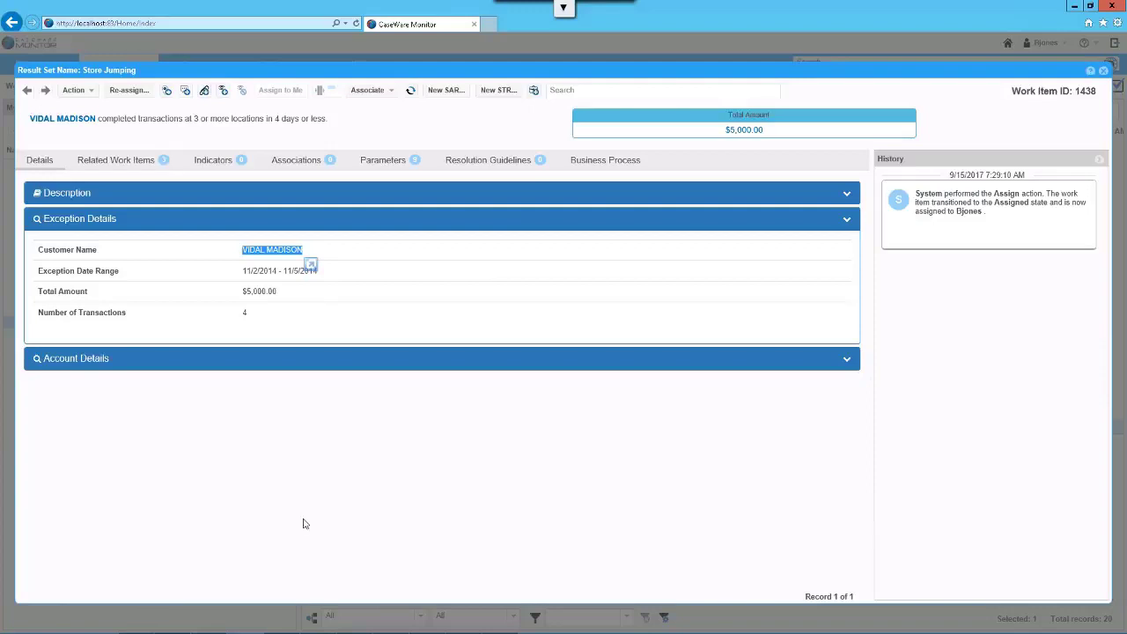
pyautogui.click(340, 452)
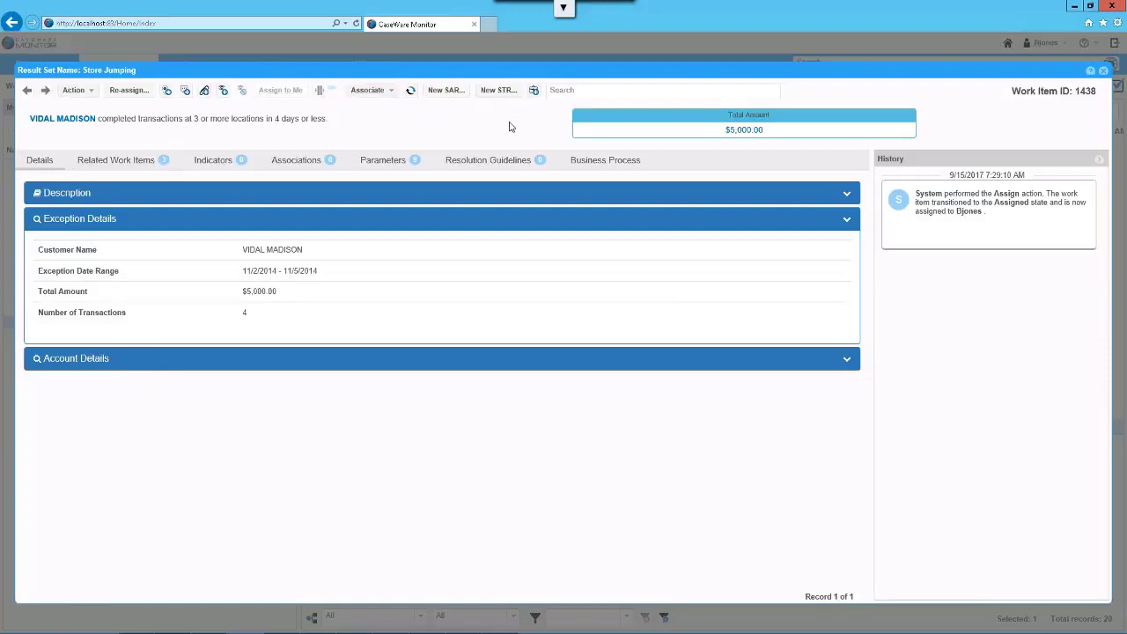
# - Add and save a comment on the work item addressing the colleague by first name, followed by "we need more information", without any attachment
pyautogui.click(93, 95)
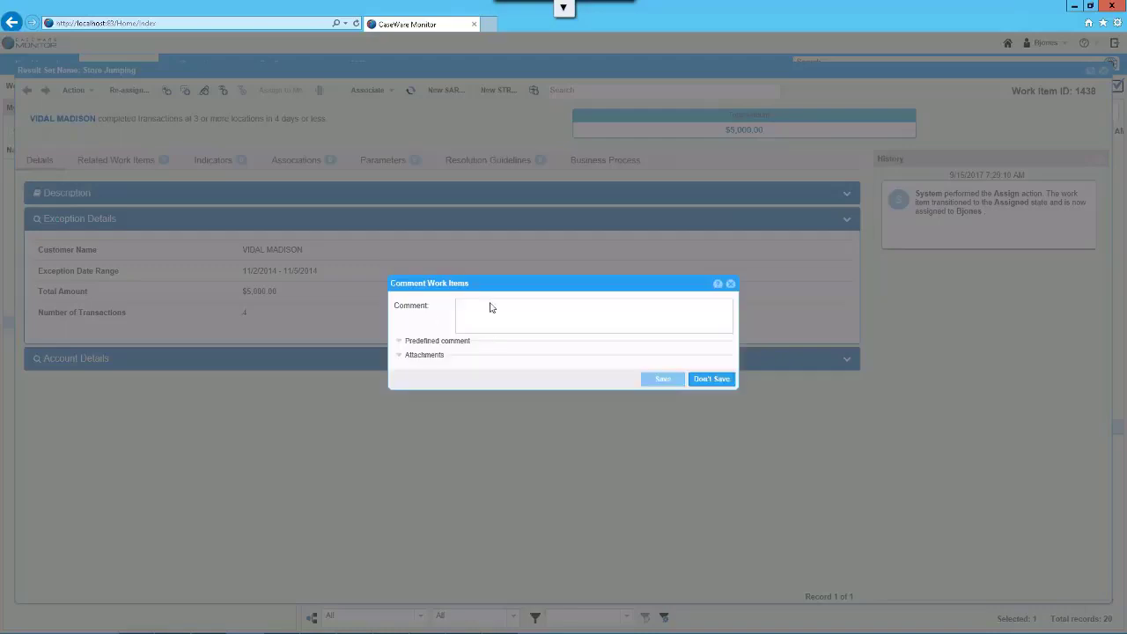
pyautogui.click(490, 304)
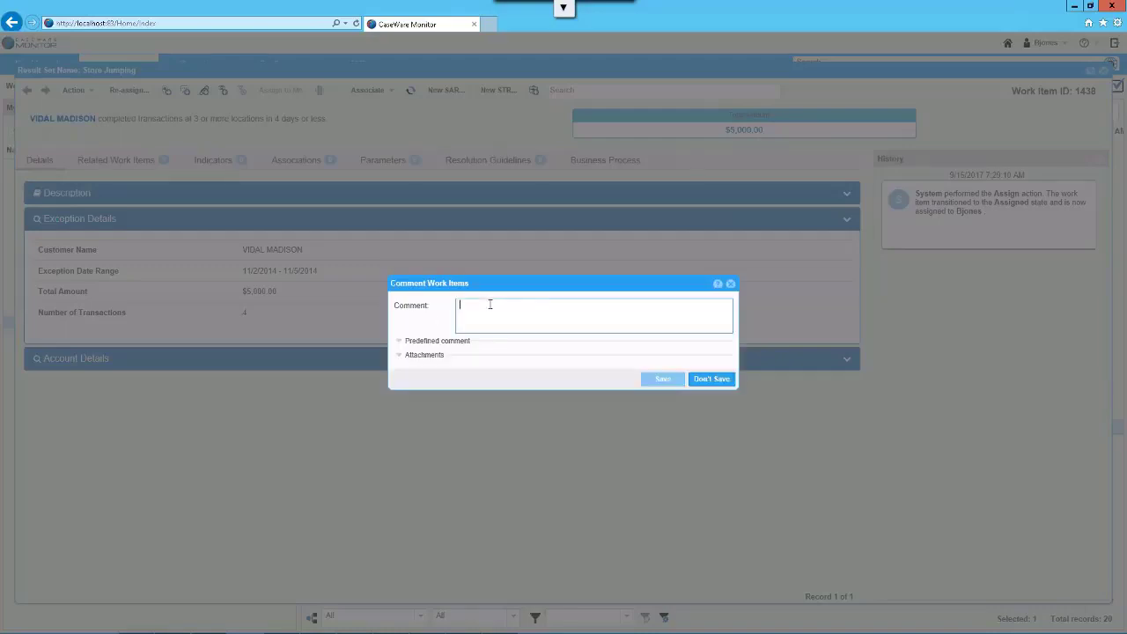
pyautogui.write('And')
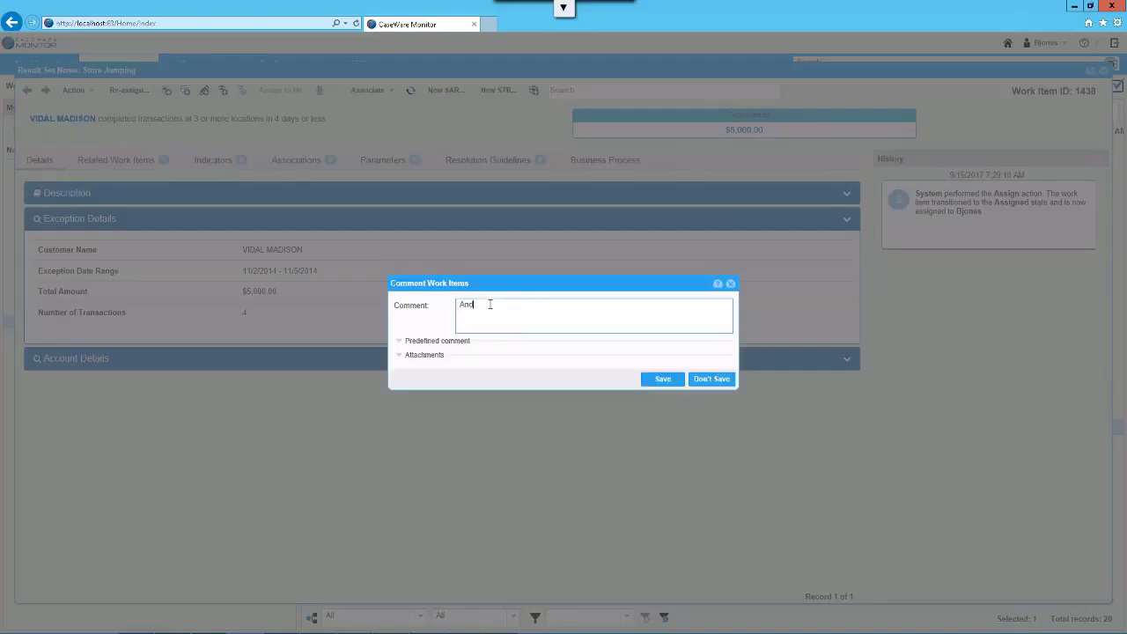
pyautogui.write('ras we need a')
pyautogui.press('BackSpace')
pyautogui.write('more information')
pyautogui.click(401, 358)
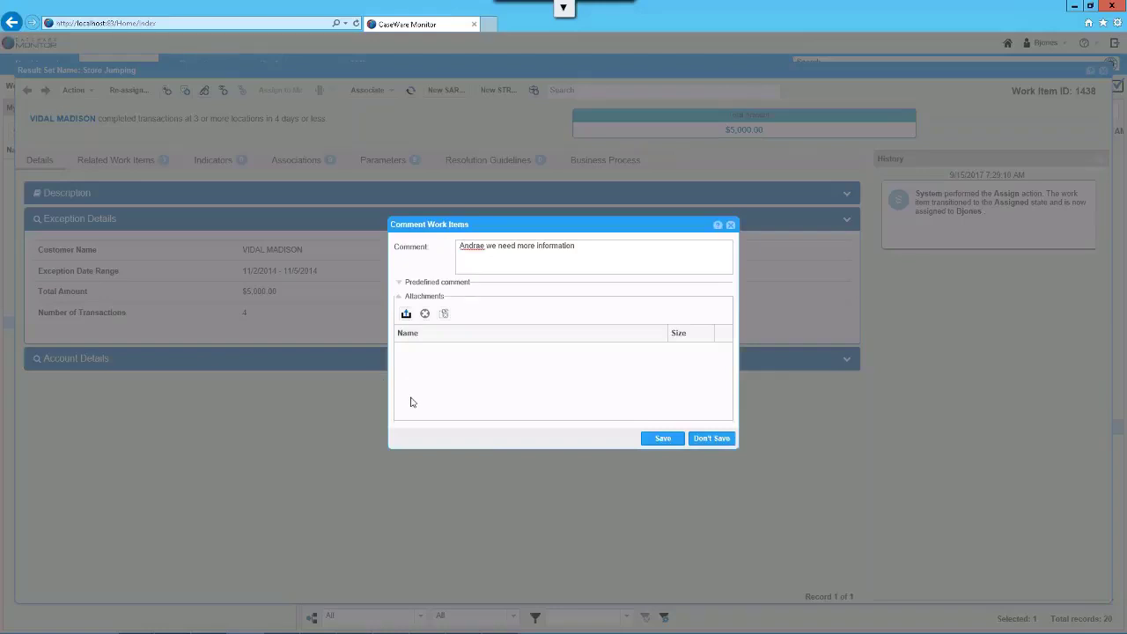
pyautogui.click(665, 439)
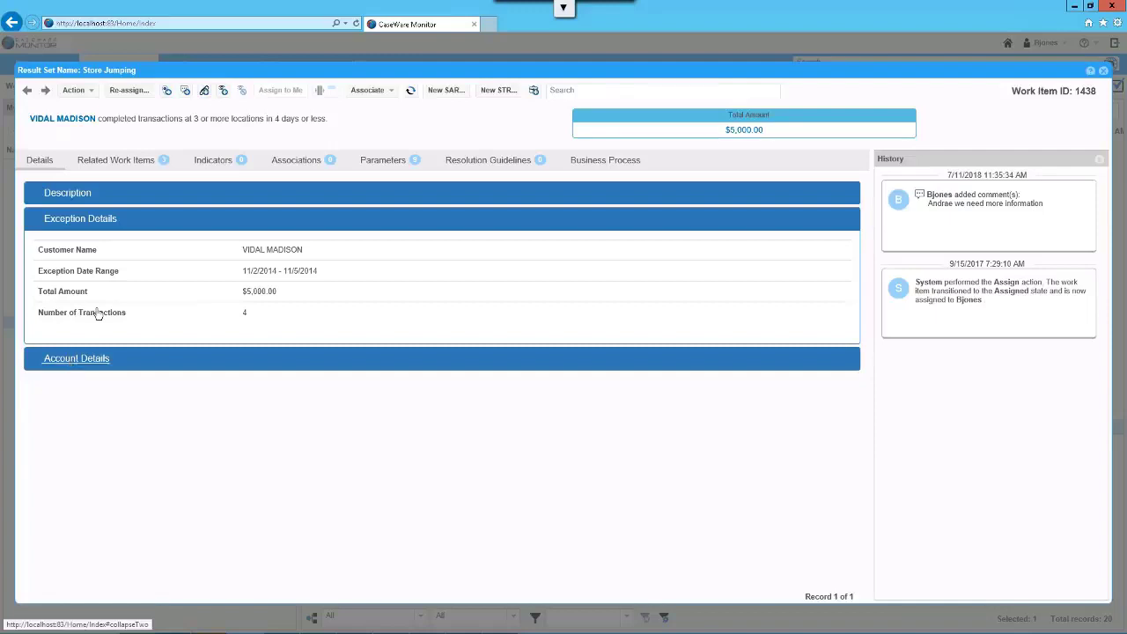
# - Start the Escalate action on work item 1438 and check the alternative proposed actions, keeping Escalate
pyautogui.click(92, 93)
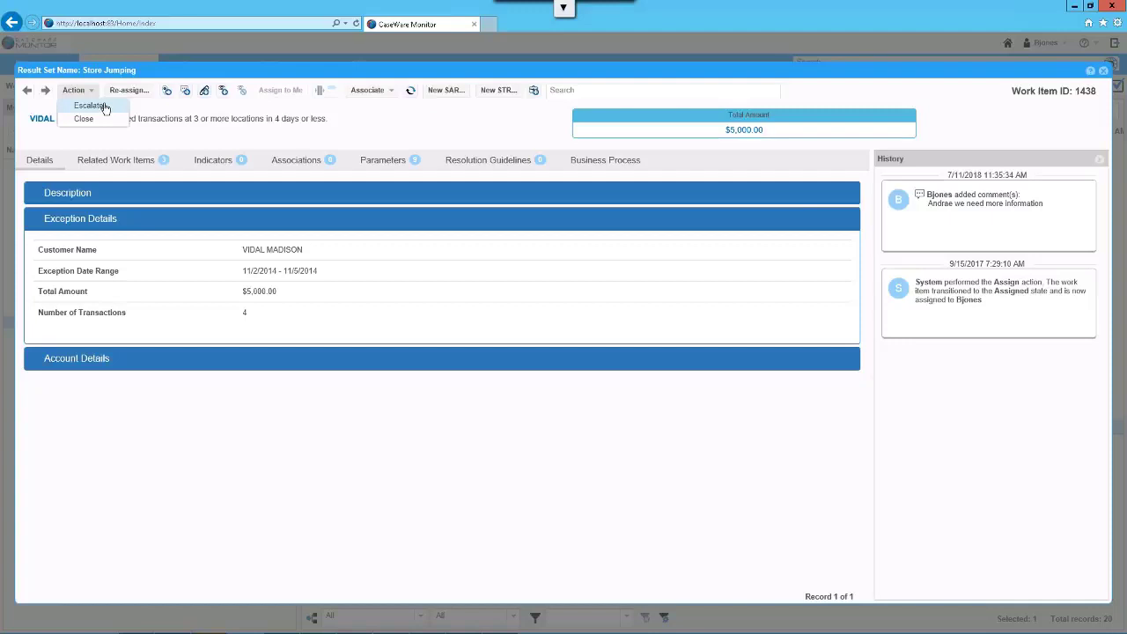
pyautogui.click(104, 107)
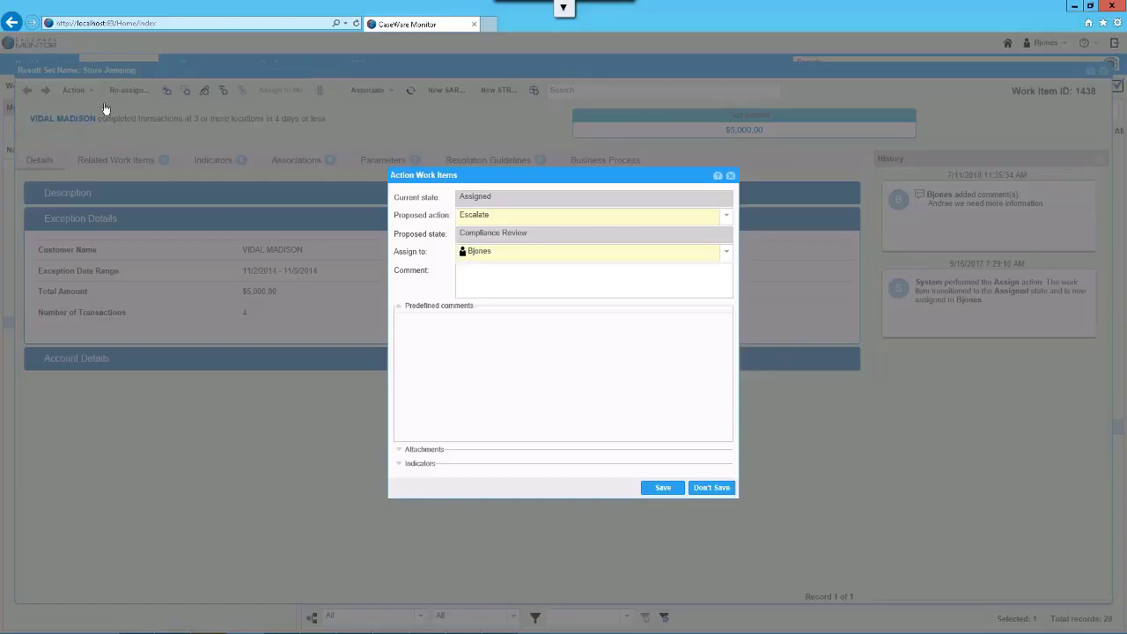
pyautogui.click(727, 219)
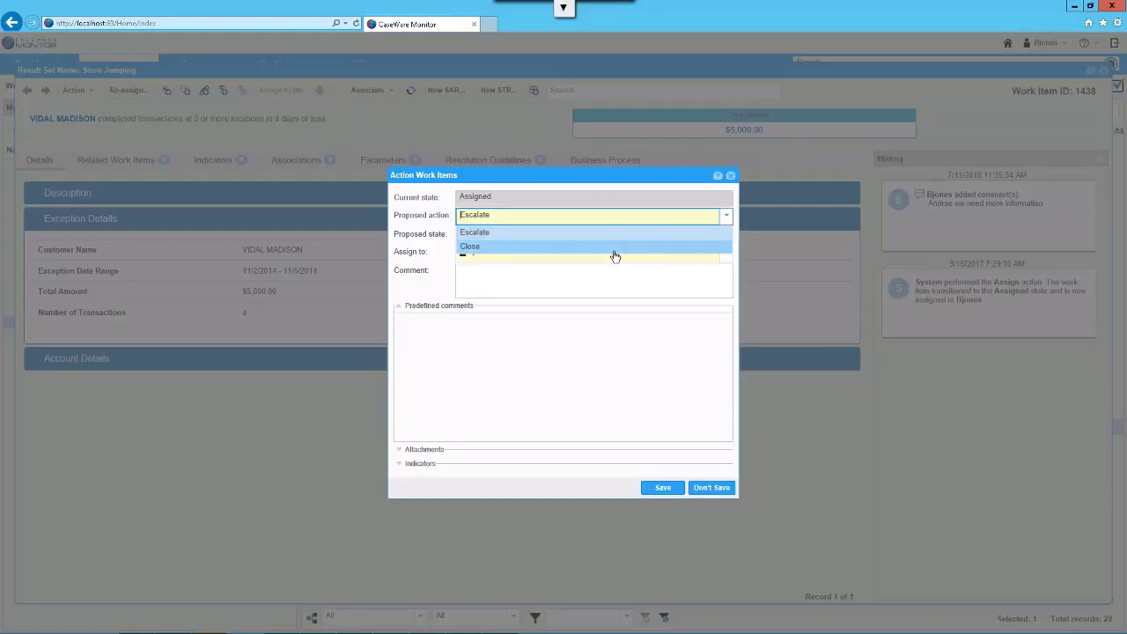
pyautogui.click(414, 266)
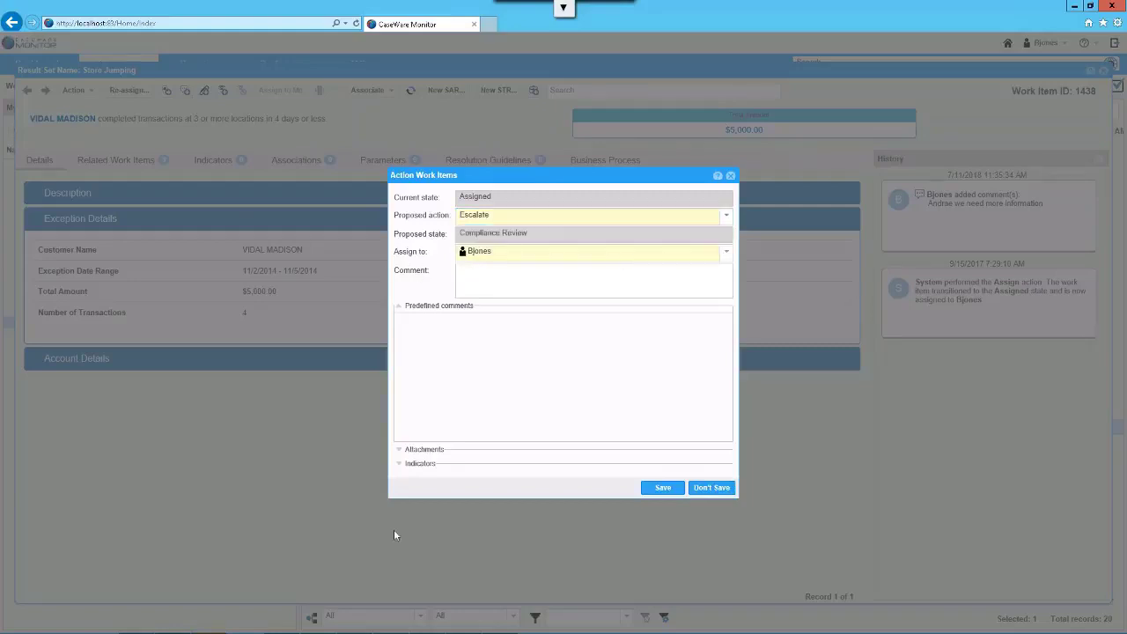
# - Add the Root Cause indicator with the user value Human Error to the escalation and save it
pyautogui.click(401, 465)
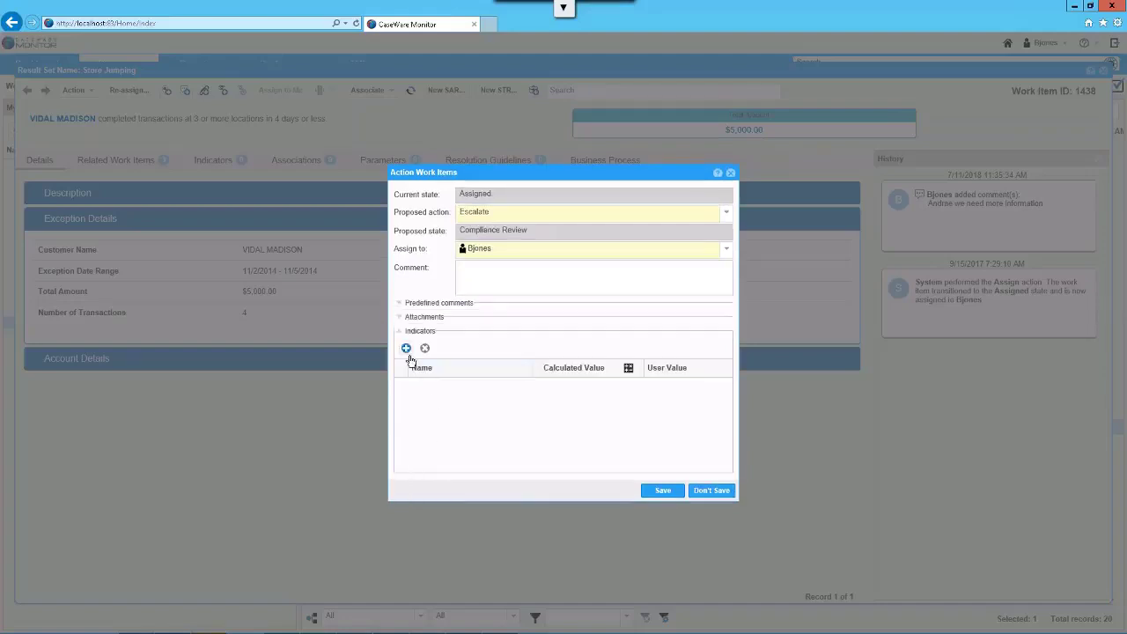
pyautogui.click(395, 256)
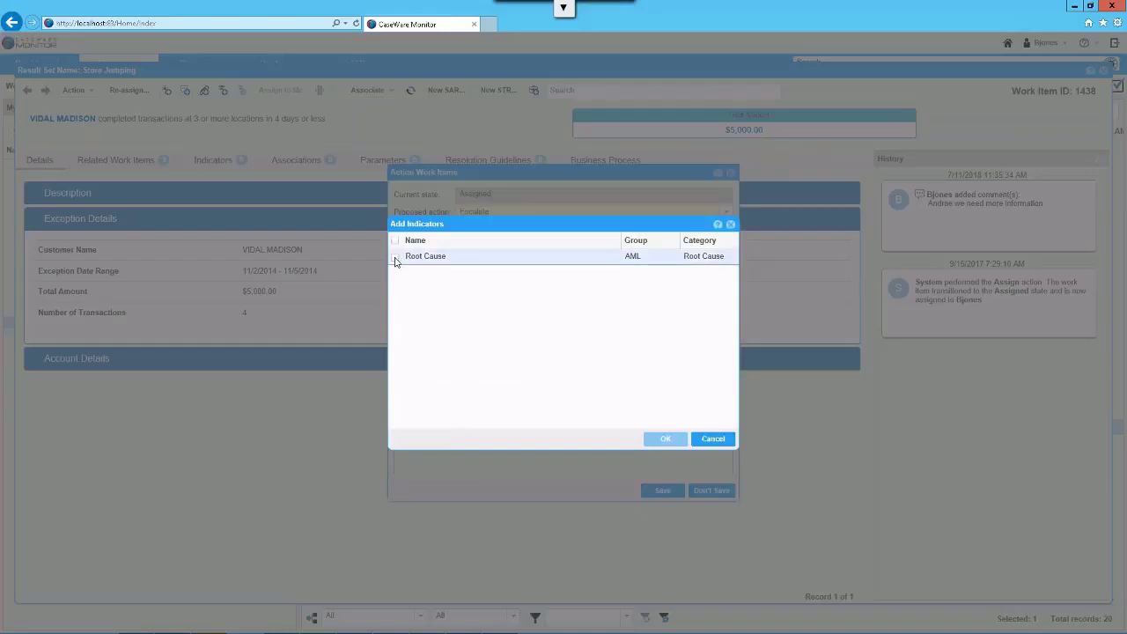
pyautogui.click(656, 439)
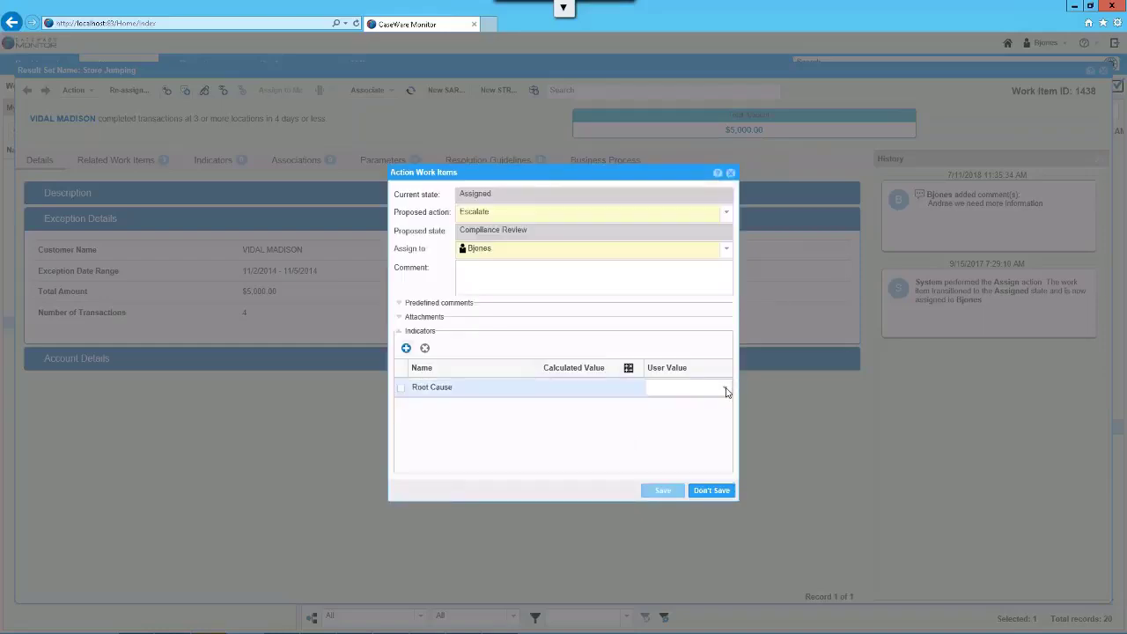
pyautogui.click(724, 387)
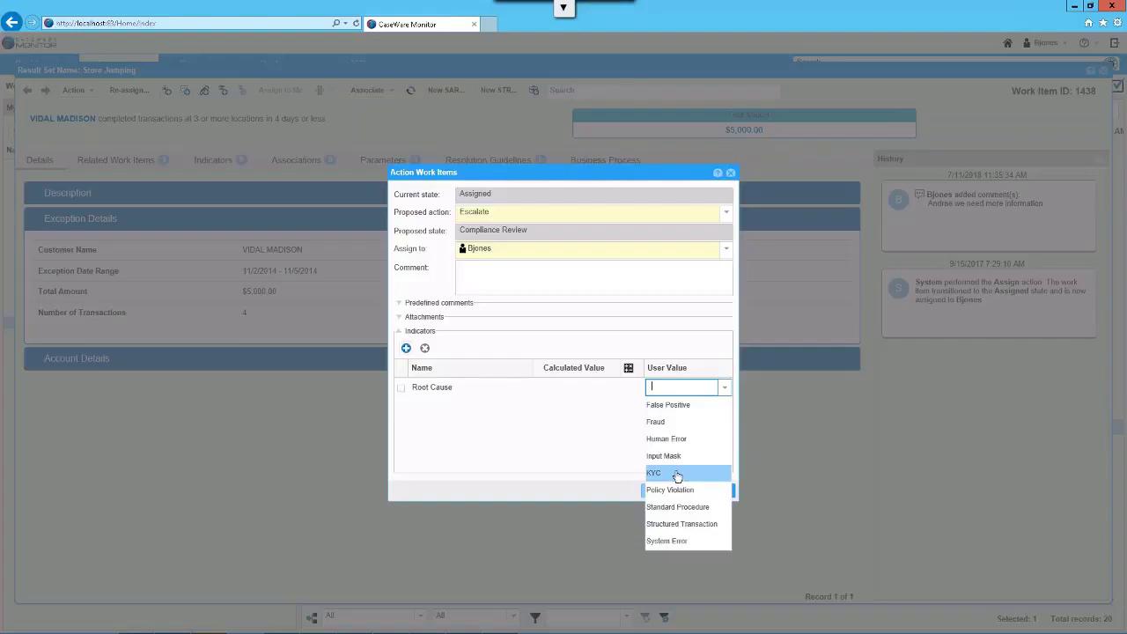
pyautogui.click(674, 440)
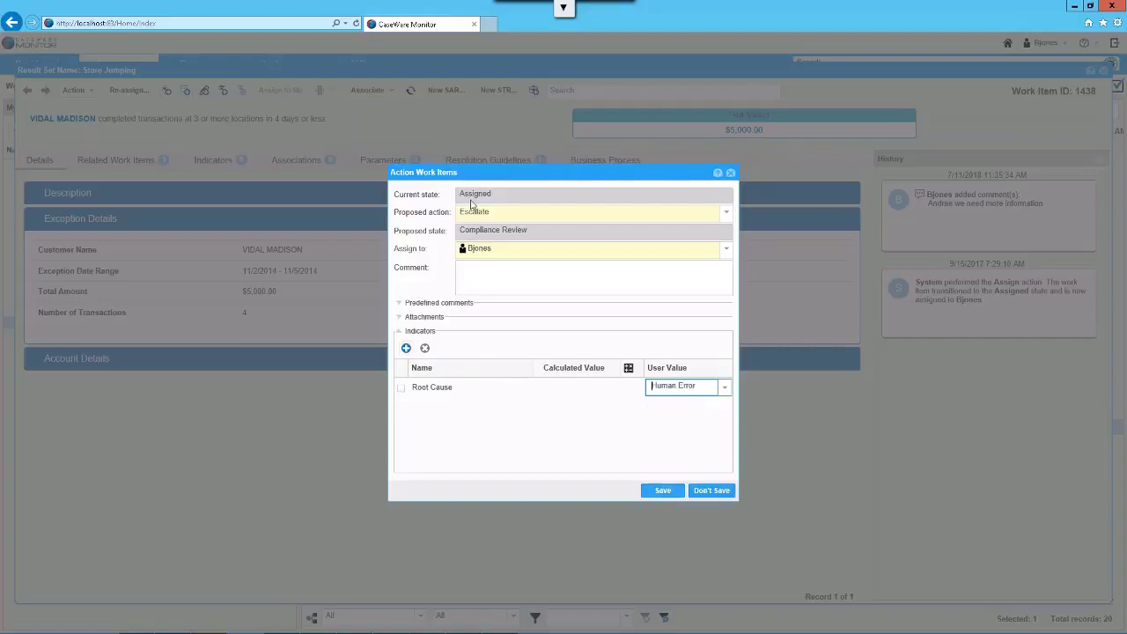
pyautogui.click(660, 491)
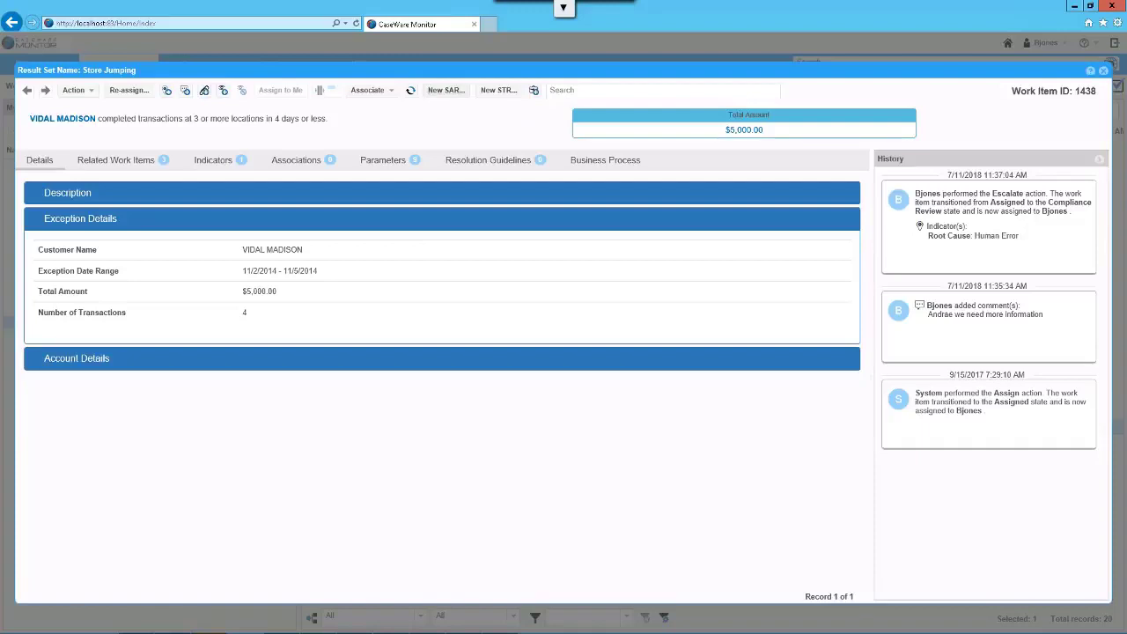
# - Open a blank new SAR from the work item, view the form's filing sections and close it without saving
pyautogui.click(446, 90)
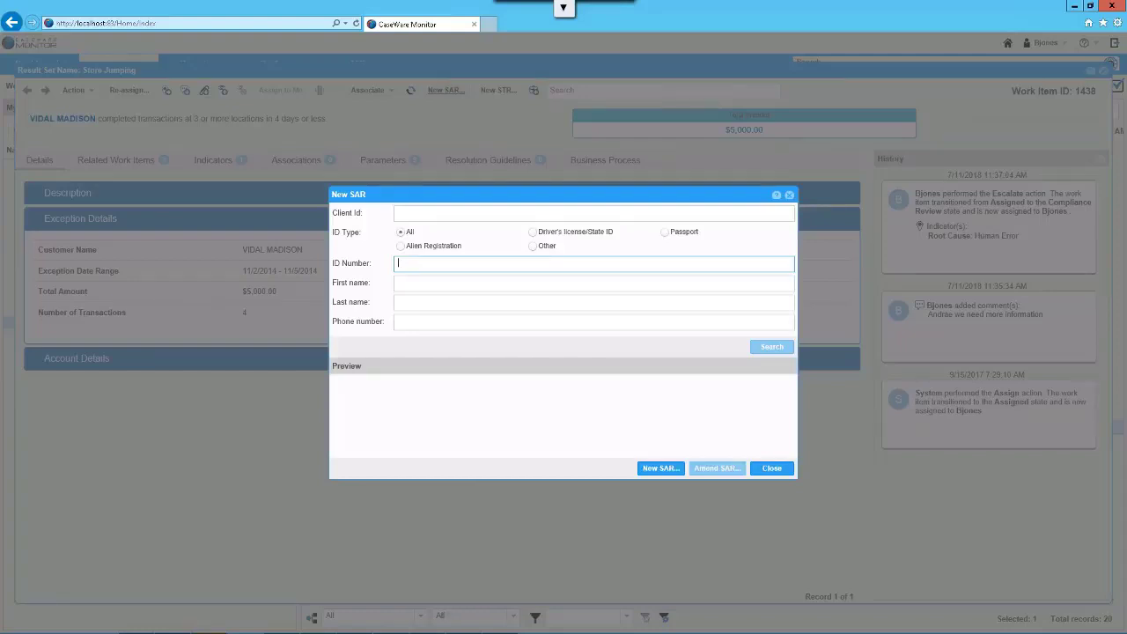
pyautogui.click(665, 472)
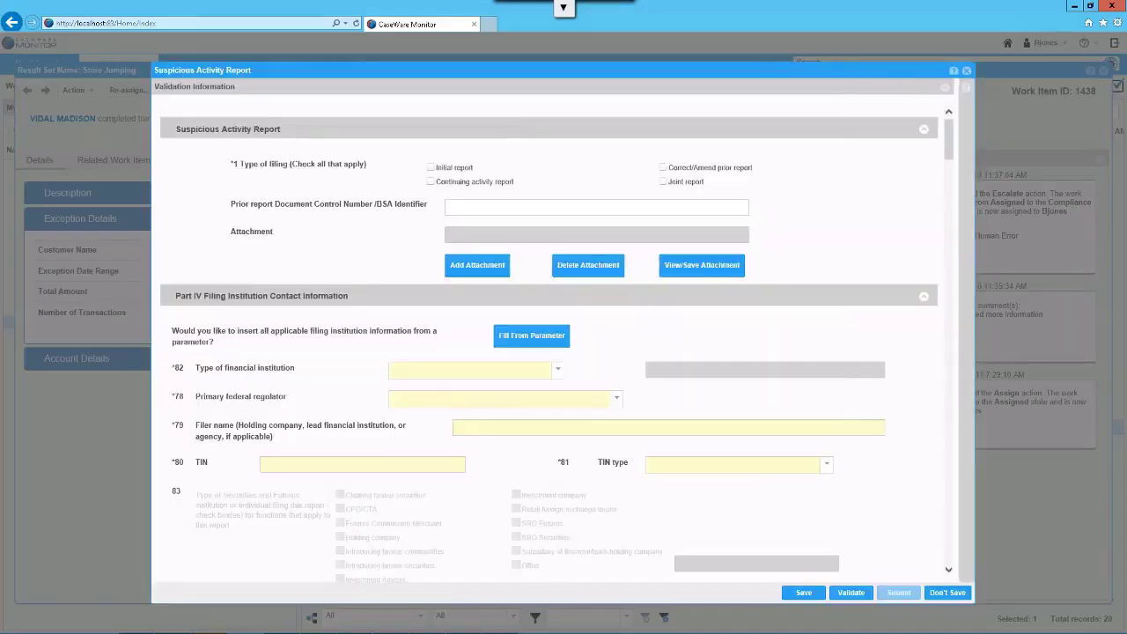
pyautogui.click(546, 352)
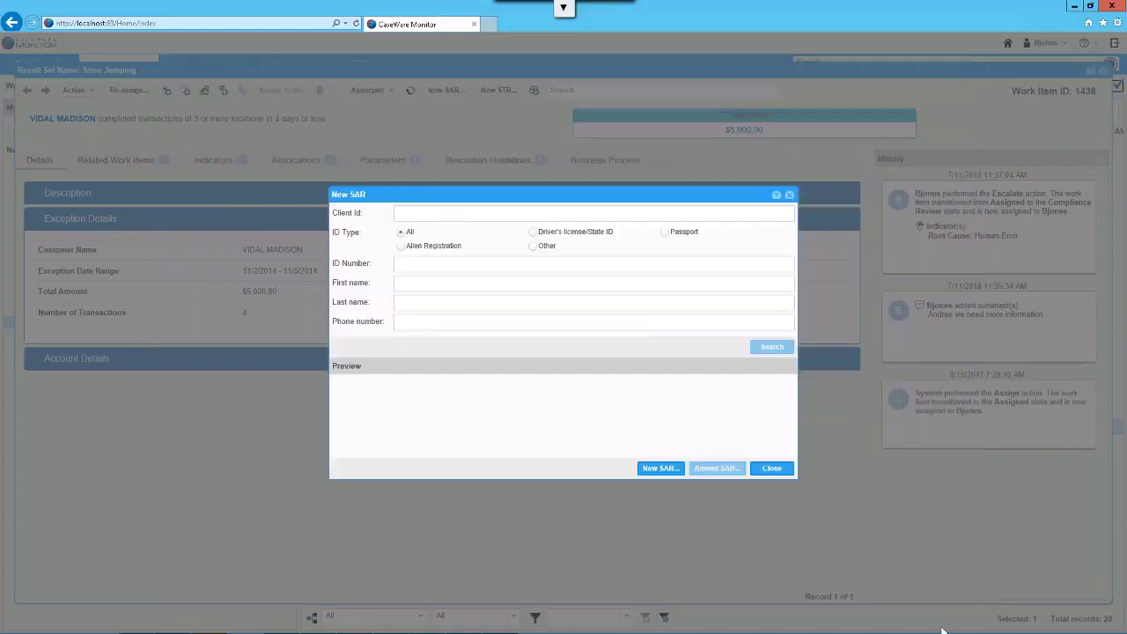
pyautogui.click(772, 467)
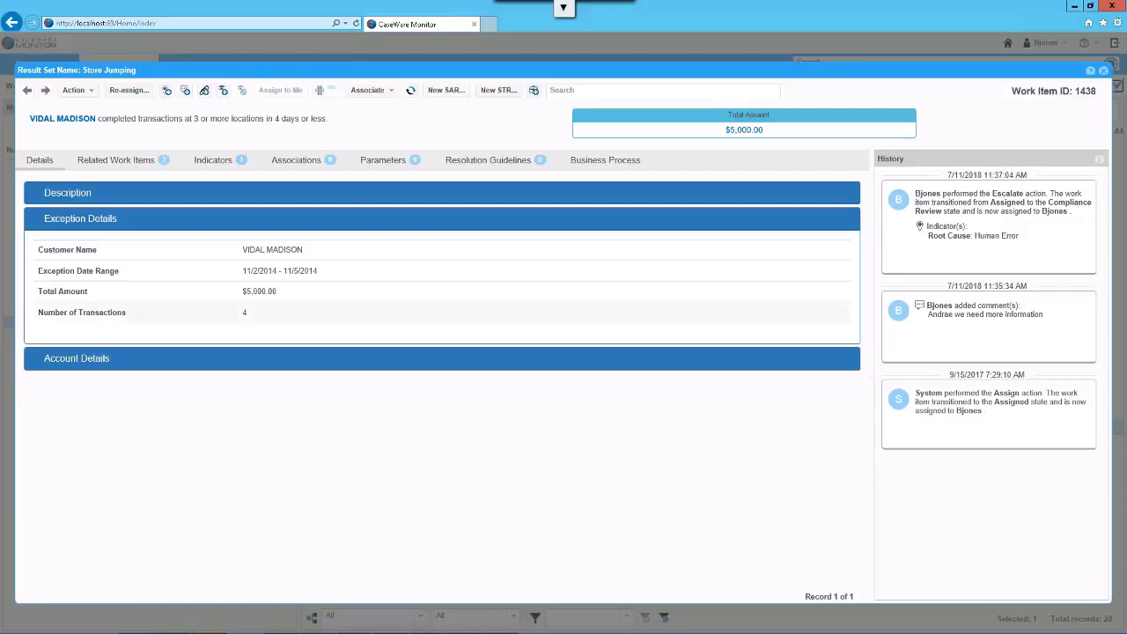
# - View the work item's case association search and the New Case form, closing both without saving
pyautogui.click(393, 92)
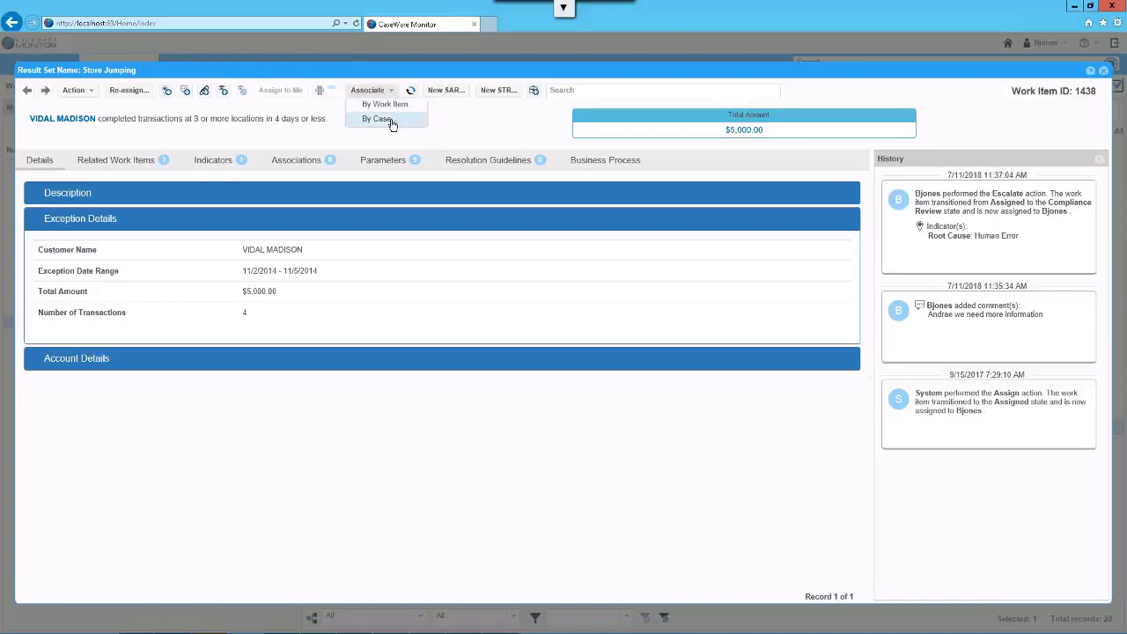
pyautogui.click(390, 120)
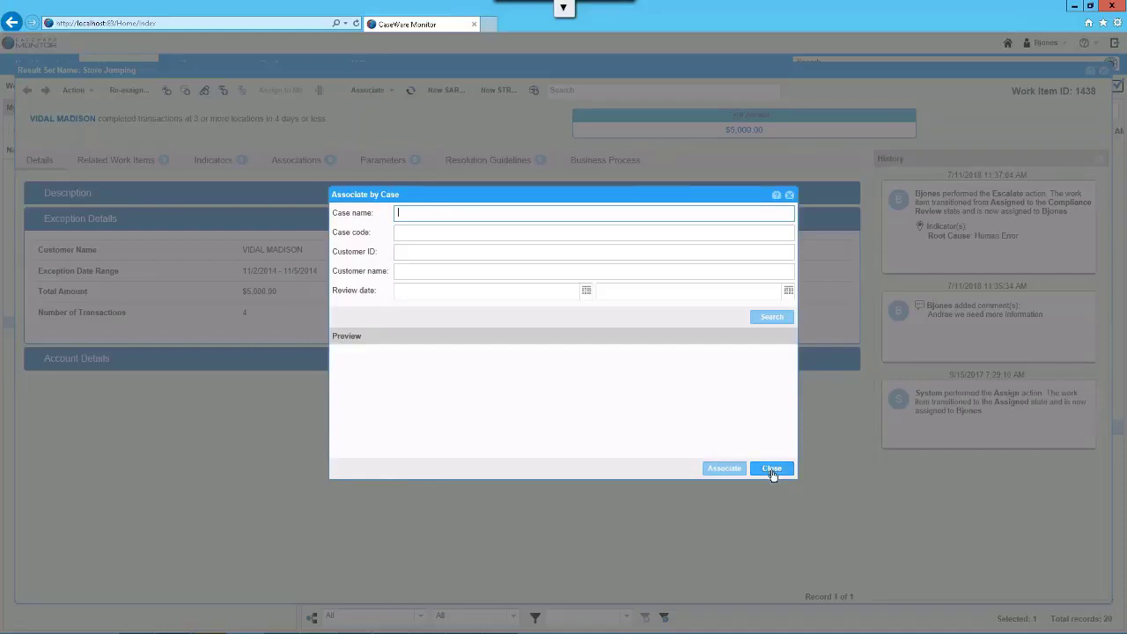
pyautogui.press('Escape')
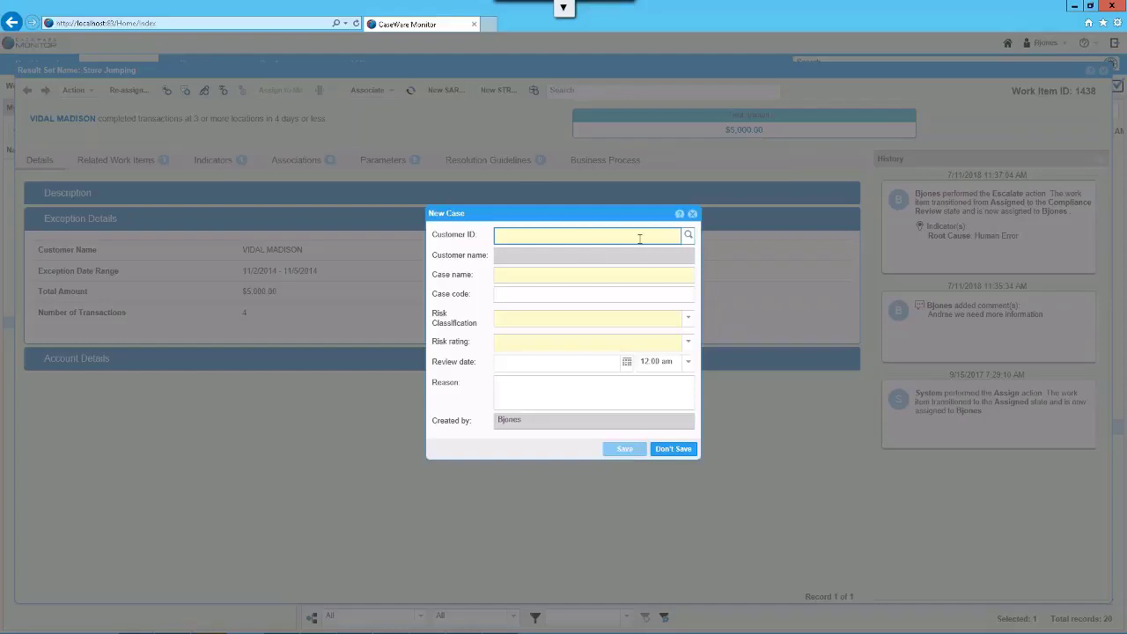
pyautogui.click(674, 450)
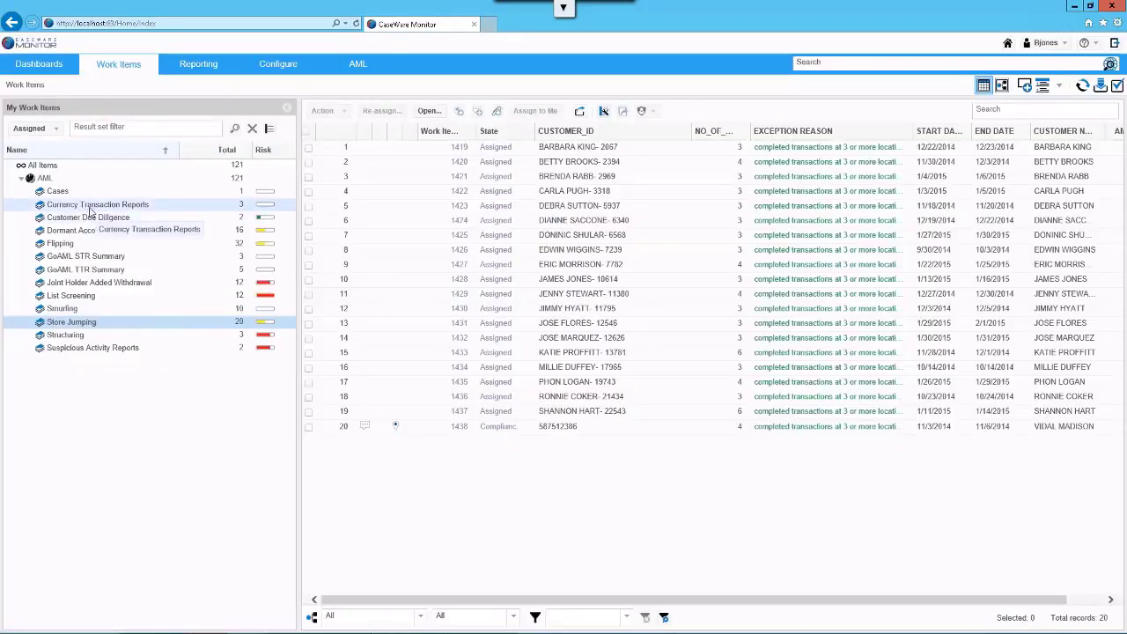
# - Examine the Currency Transaction Reports result set and its workflow diagram, and return to the list view
pyautogui.click(134, 204)
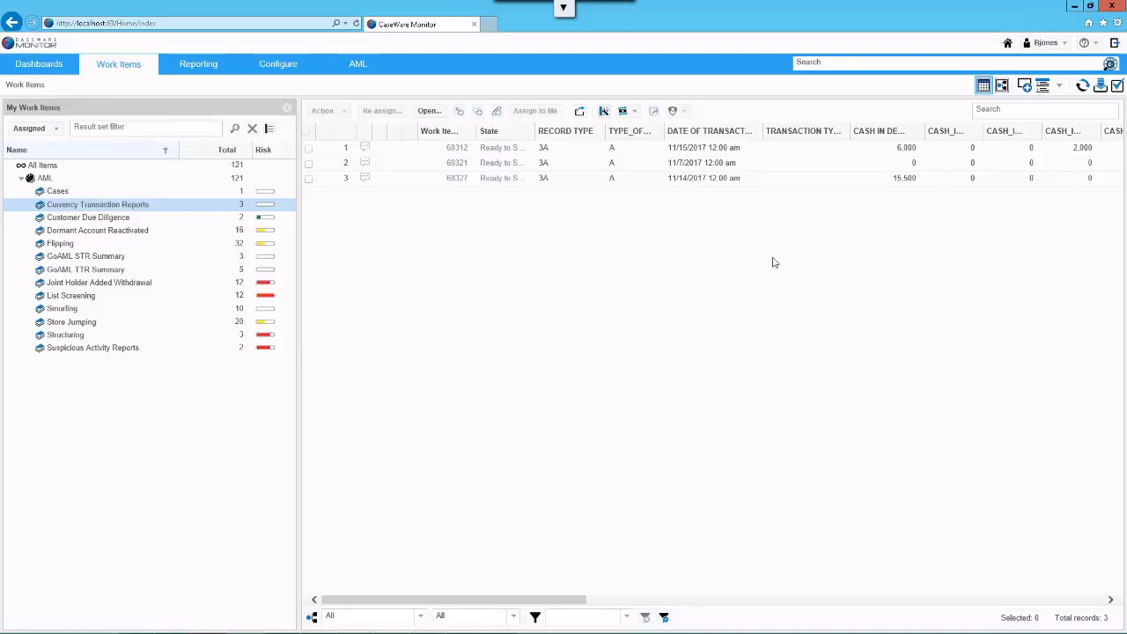
pyautogui.click(1003, 87)
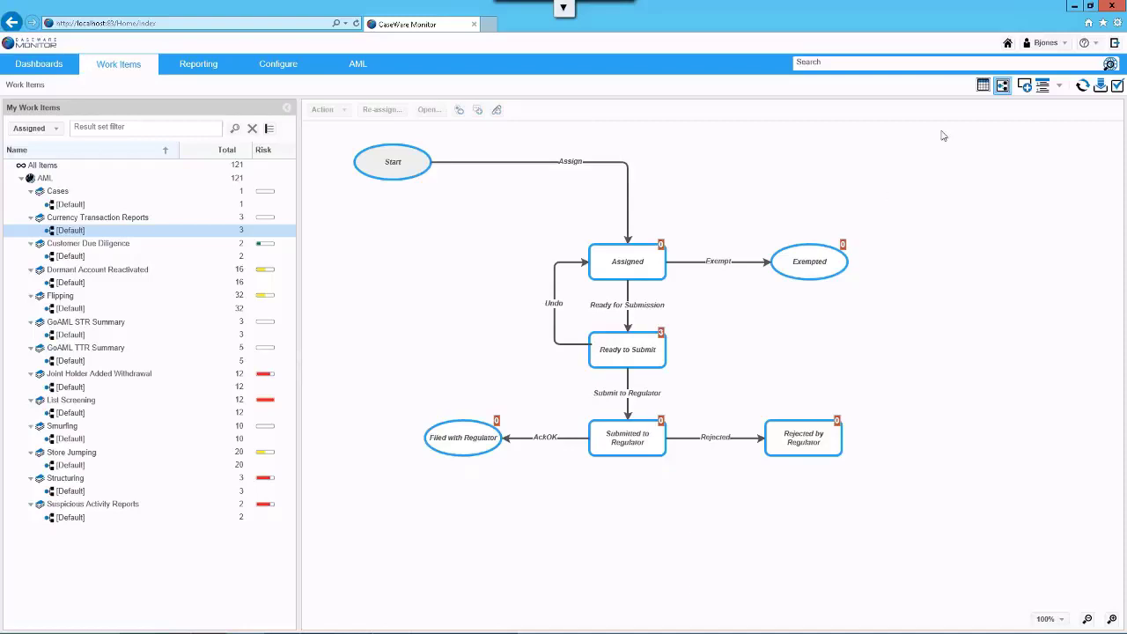
pyautogui.click(983, 85)
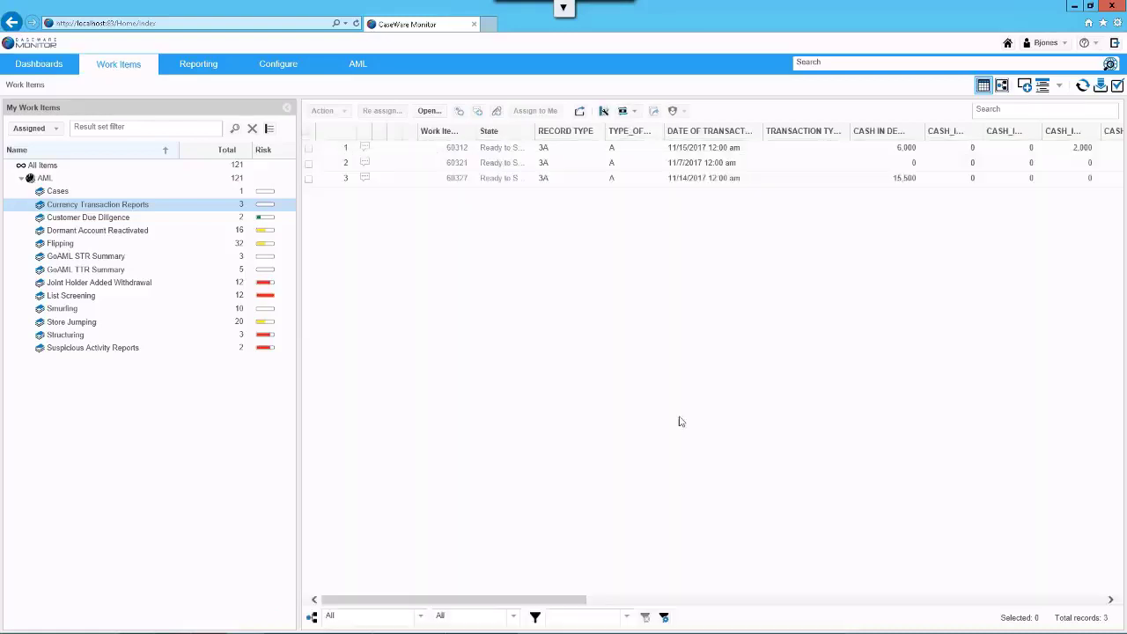
# - Show the Store Jumping result set, widen its State column to read the full states and switch to the workflow diagram
pyautogui.click(75, 322)
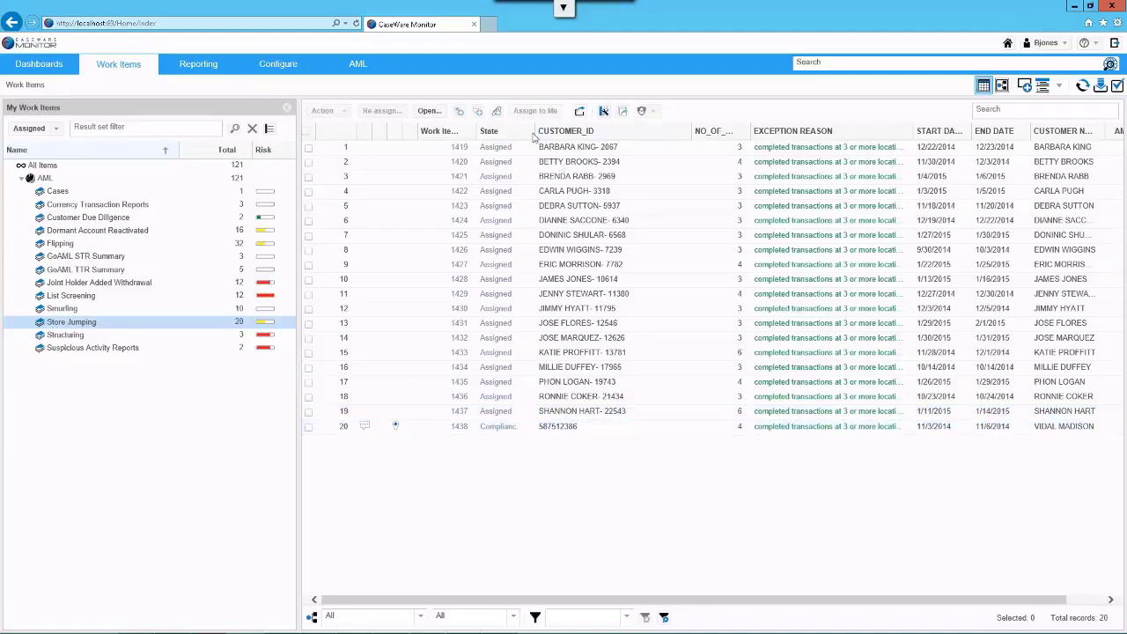
pyautogui.moveTo(532, 130); pyautogui.dragTo(553, 130)
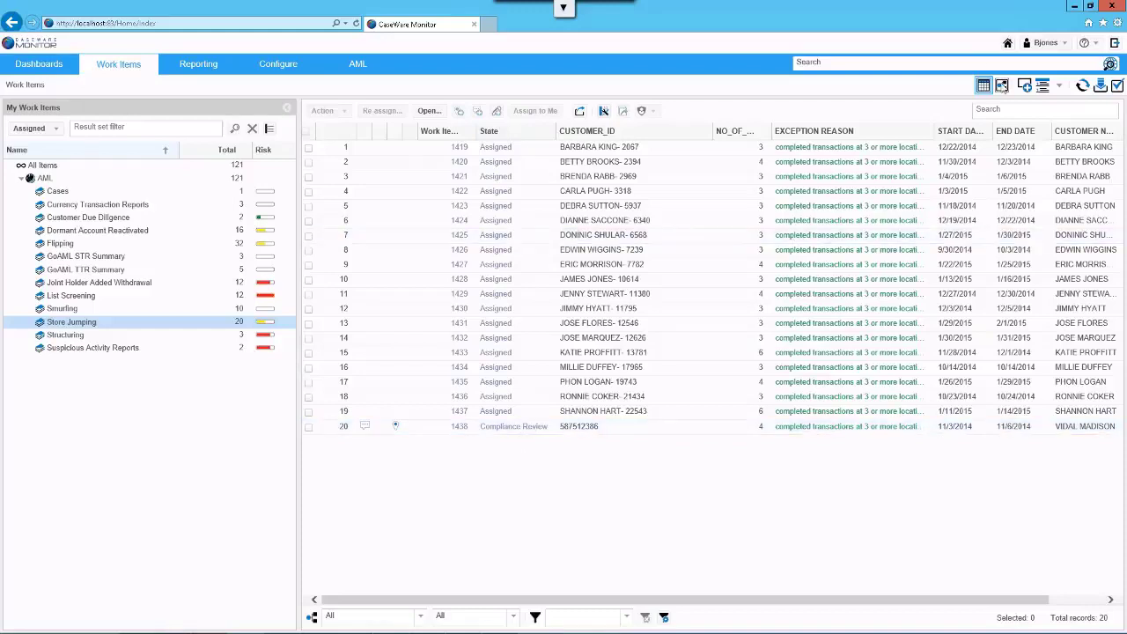
pyautogui.click(1003, 84)
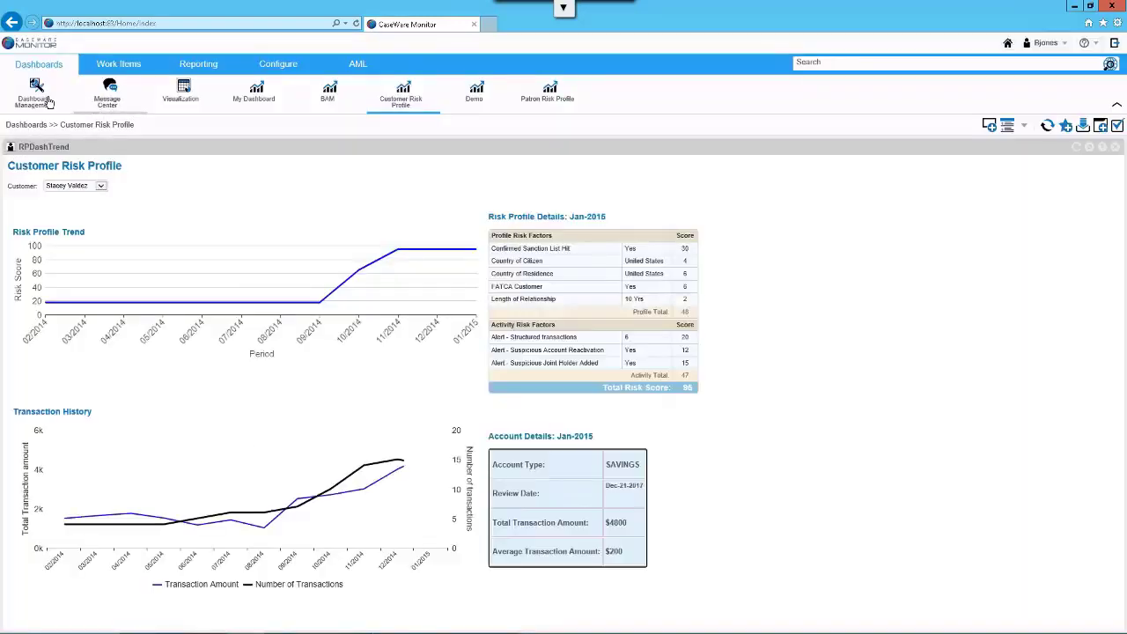
# - Examine the work item counts and charts on My Dashboard, and return to the Store Jumping work item list
pyautogui.click(255, 97)
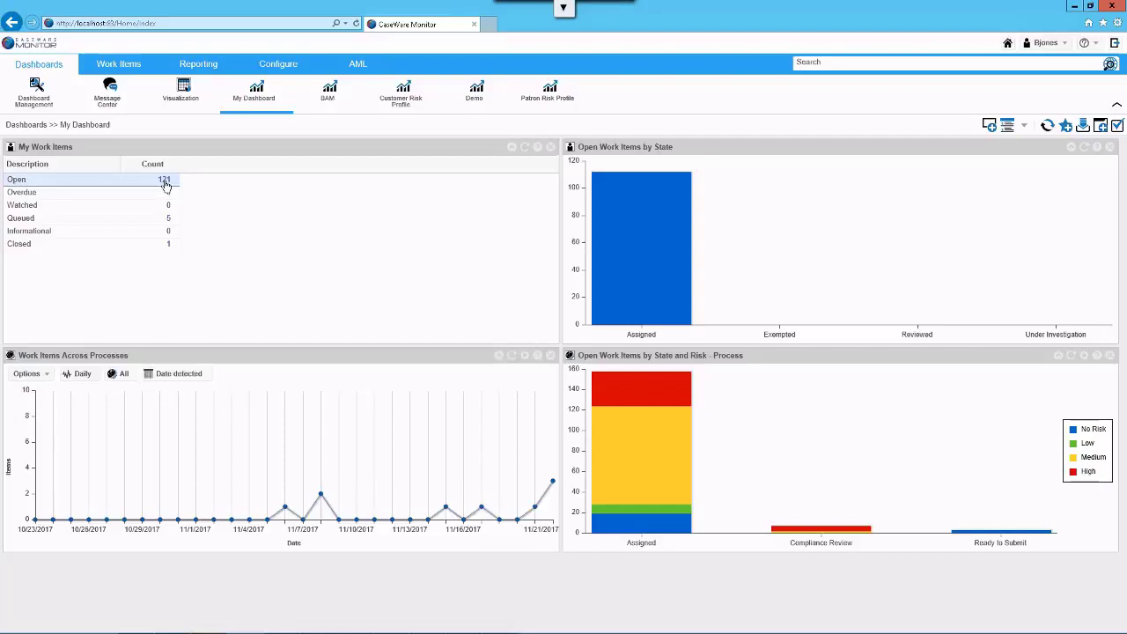
pyautogui.click(135, 67)
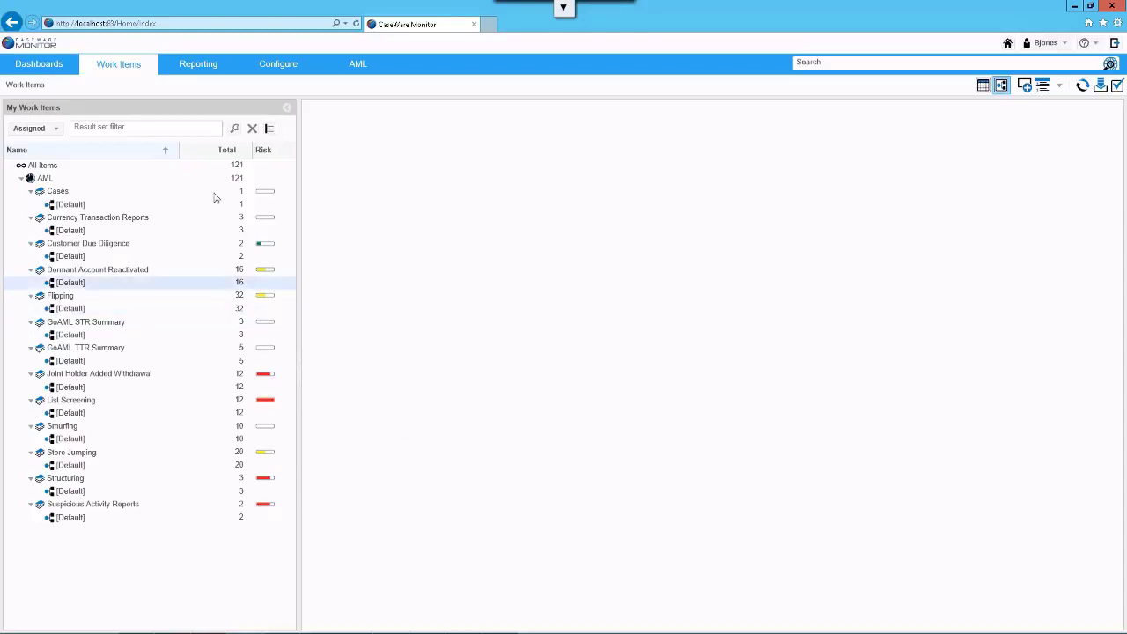
pyautogui.click(983, 86)
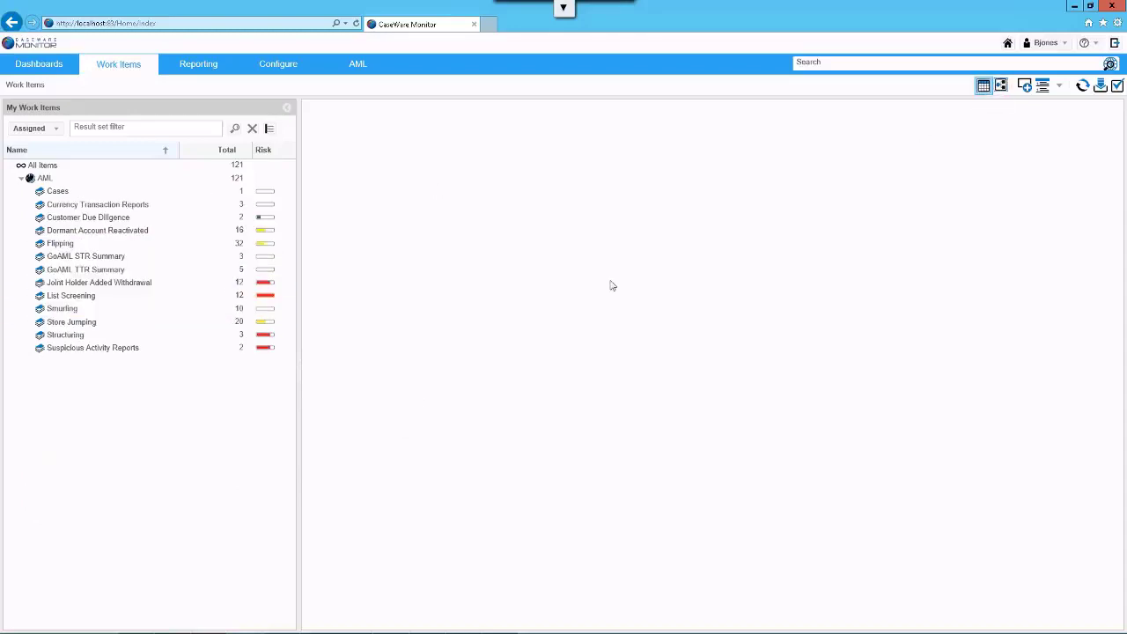
pyautogui.click(78, 323)
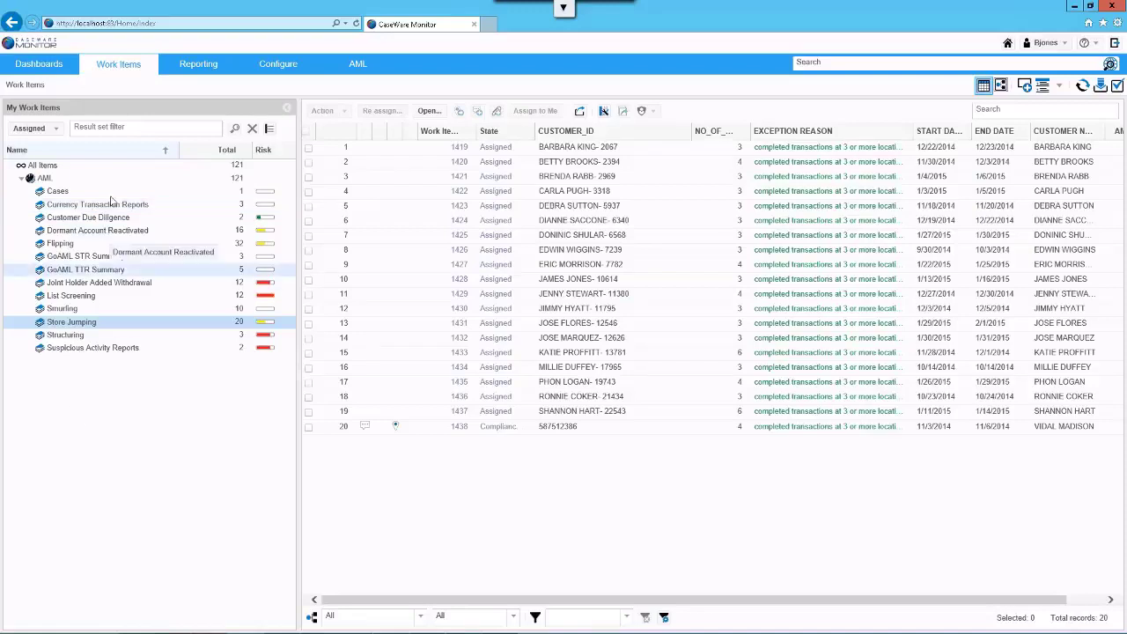
# - Select all Currency Transaction Reports work items and view the actions available for them
pyautogui.click(122, 206)
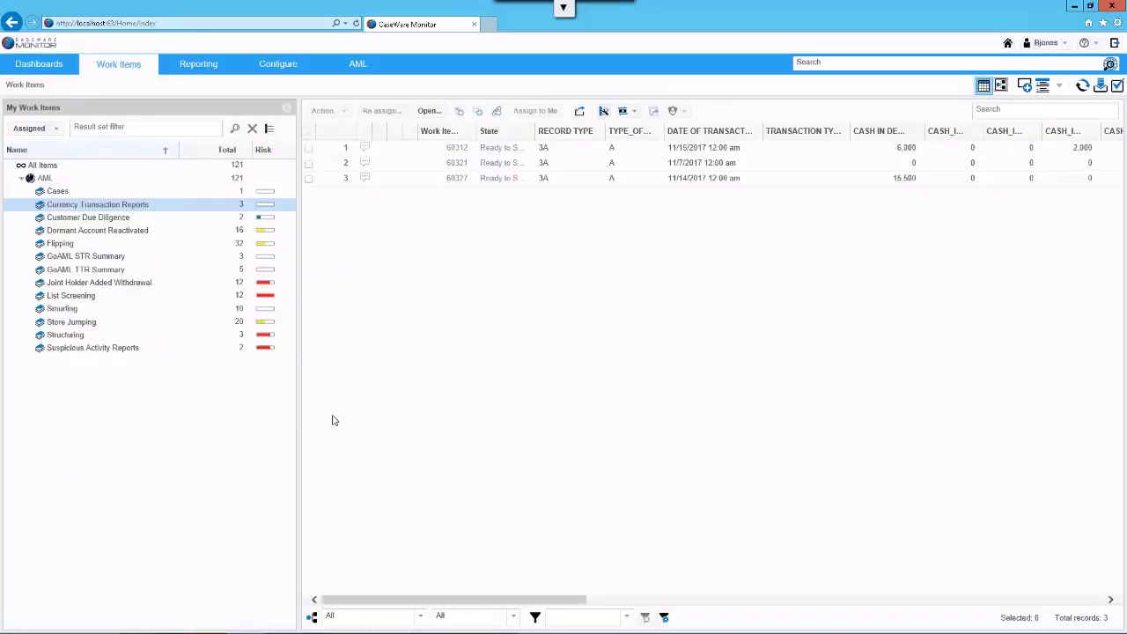
pyautogui.click(310, 165)
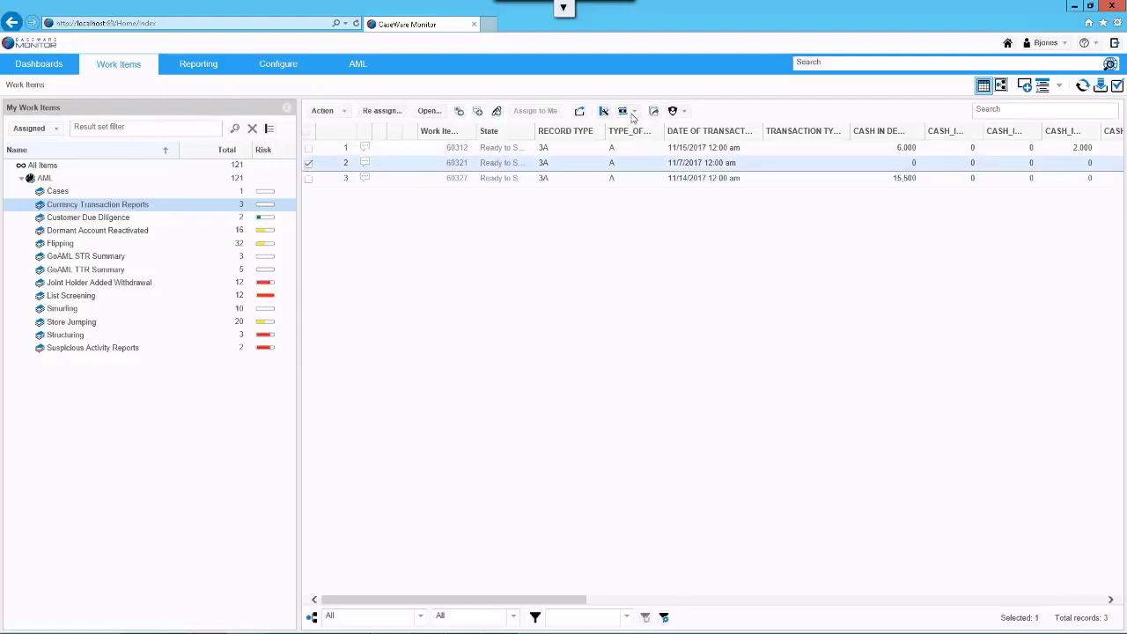
pyautogui.click(308, 150)
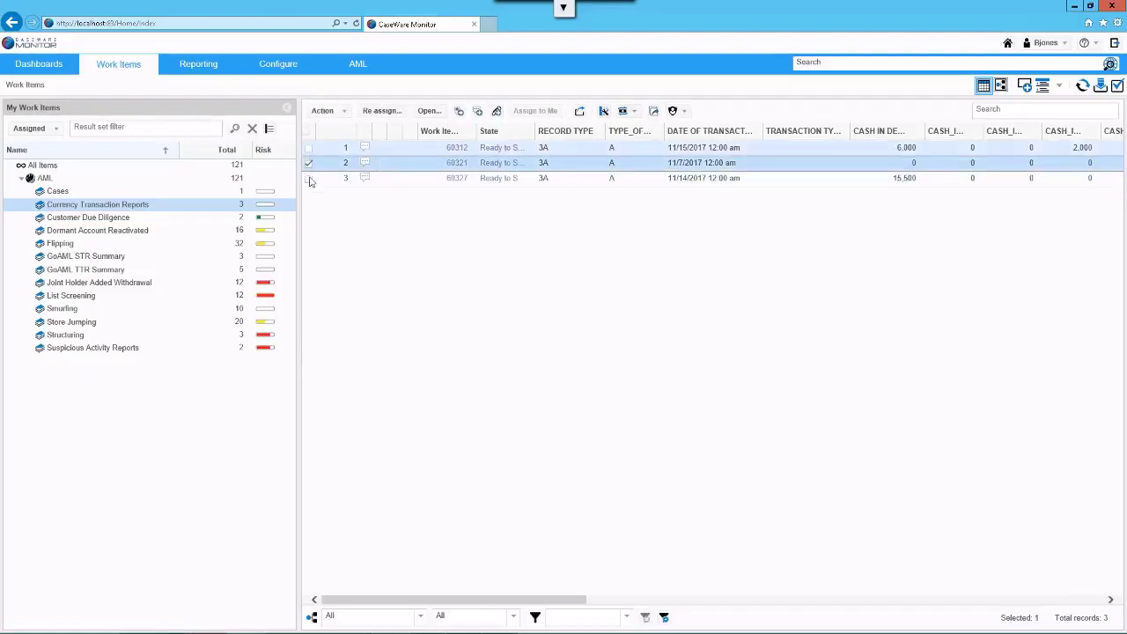
pyautogui.hotkey('ctrl', 'a')
pyautogui.click(343, 116)
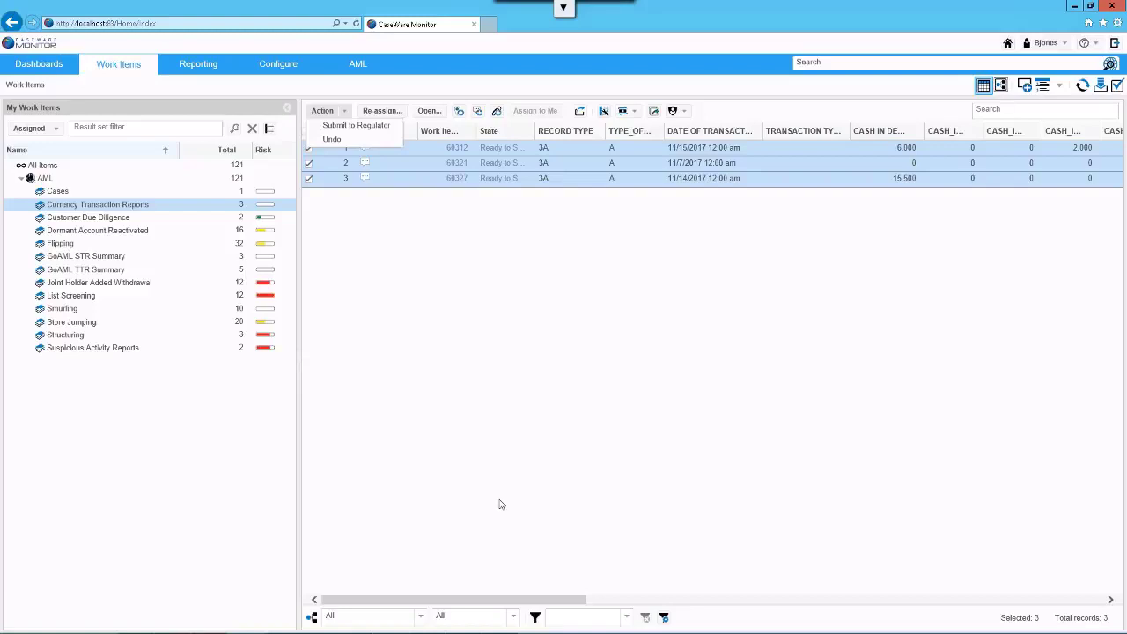
# - Return to the Store Jumping result set and select its last work item (1438)
pyautogui.click(78, 328)
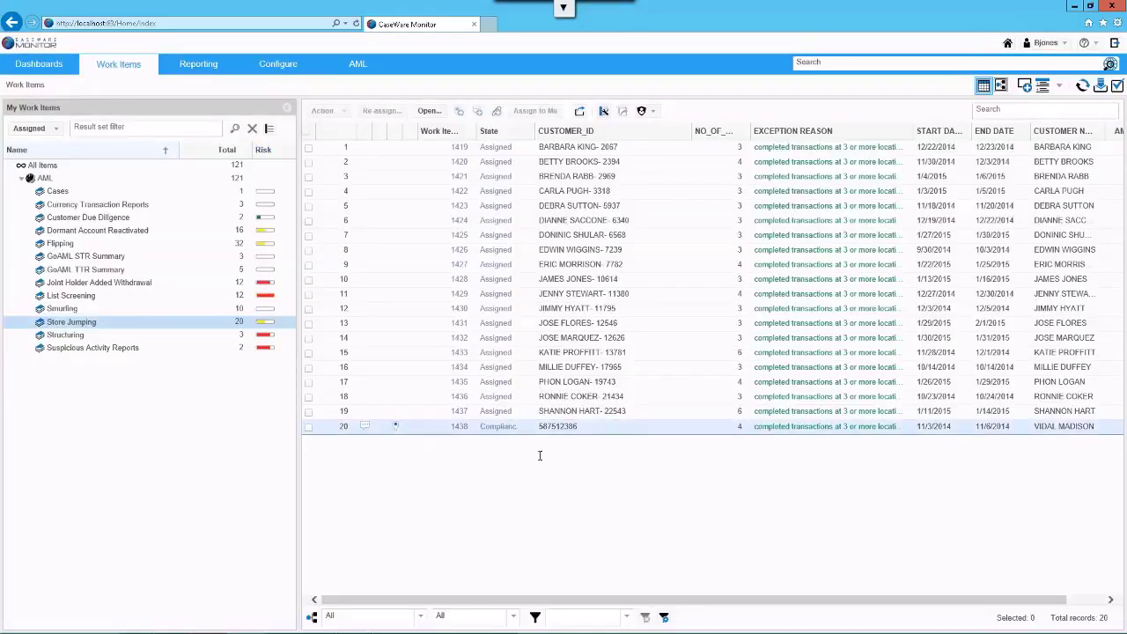
pyautogui.click(551, 428)
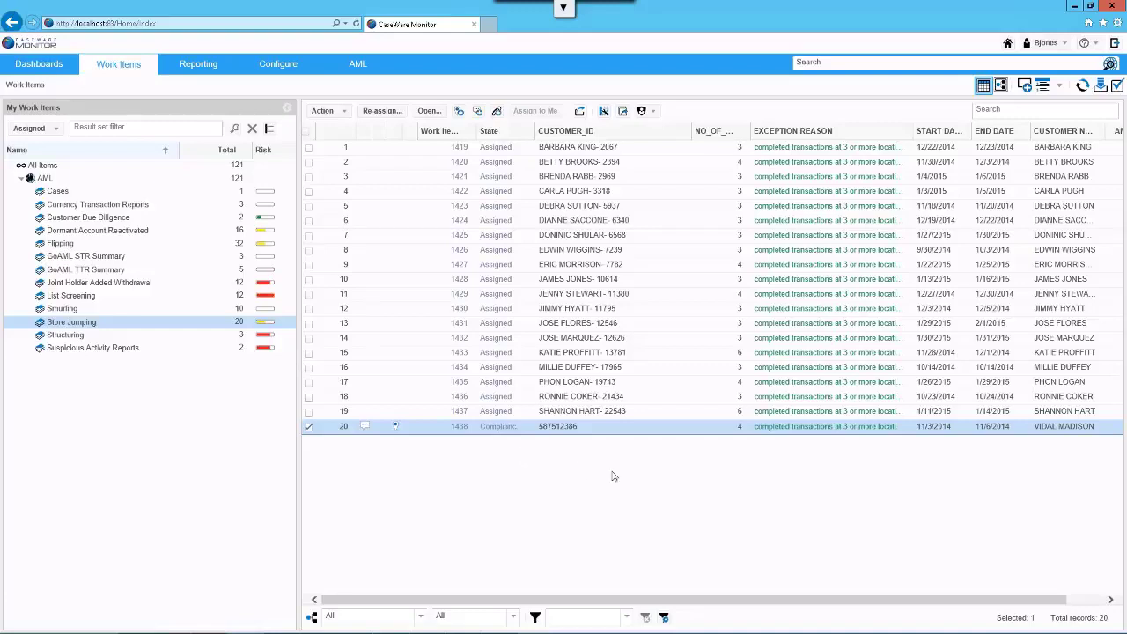
pyautogui.moveTo(7, 307); pyautogui.dragTo(18, 321)
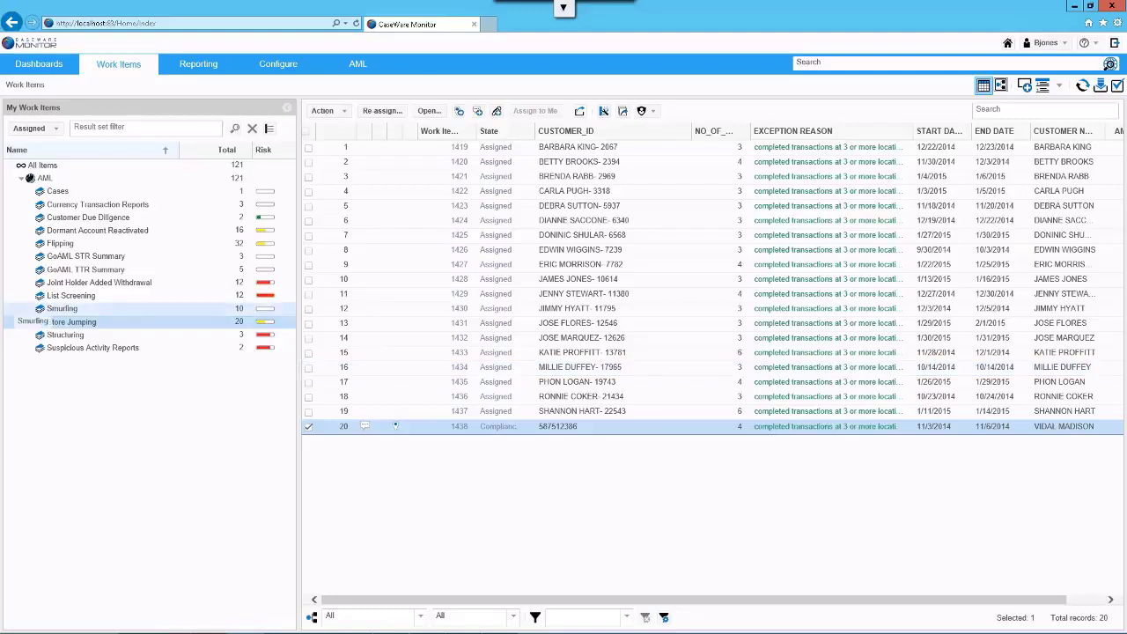
pyautogui.moveTo(17, 321); pyautogui.dragTo(18, 321)
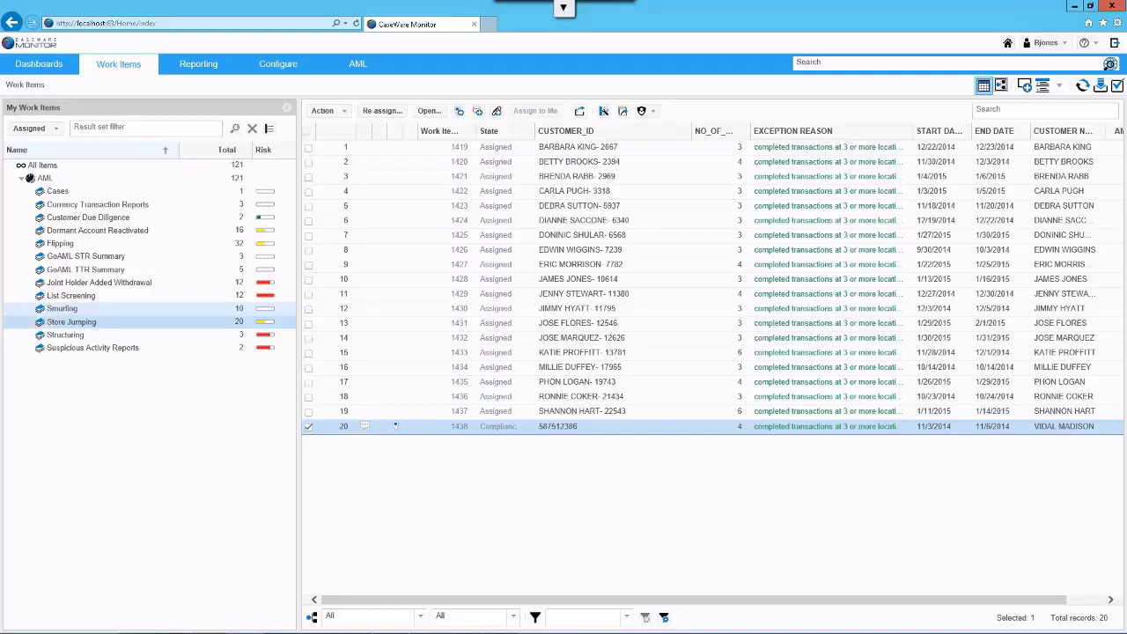